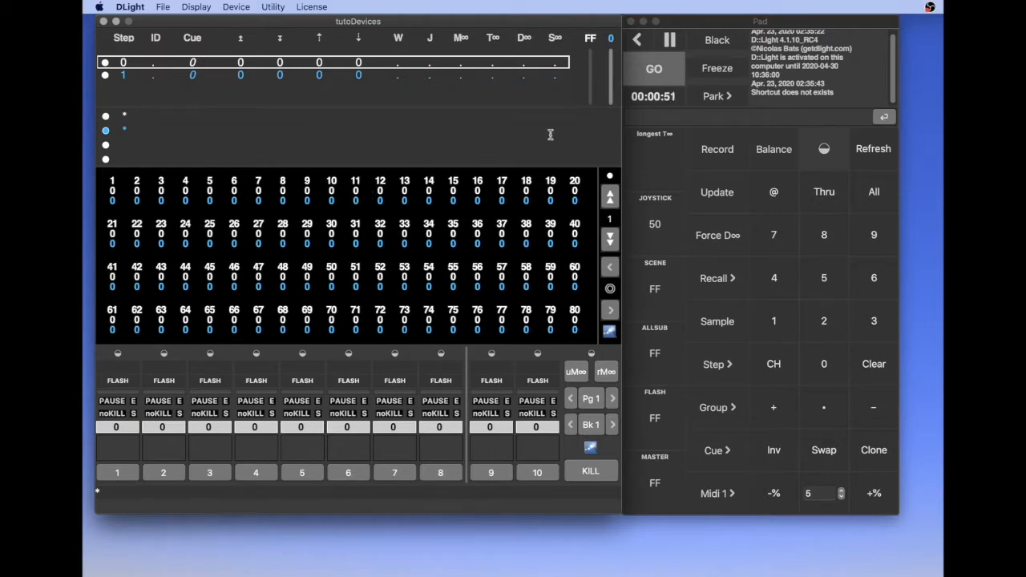
Switch to Brave and go from D::Light's Devices Personality download page to the Open Fixture Library
key("super+Tab")
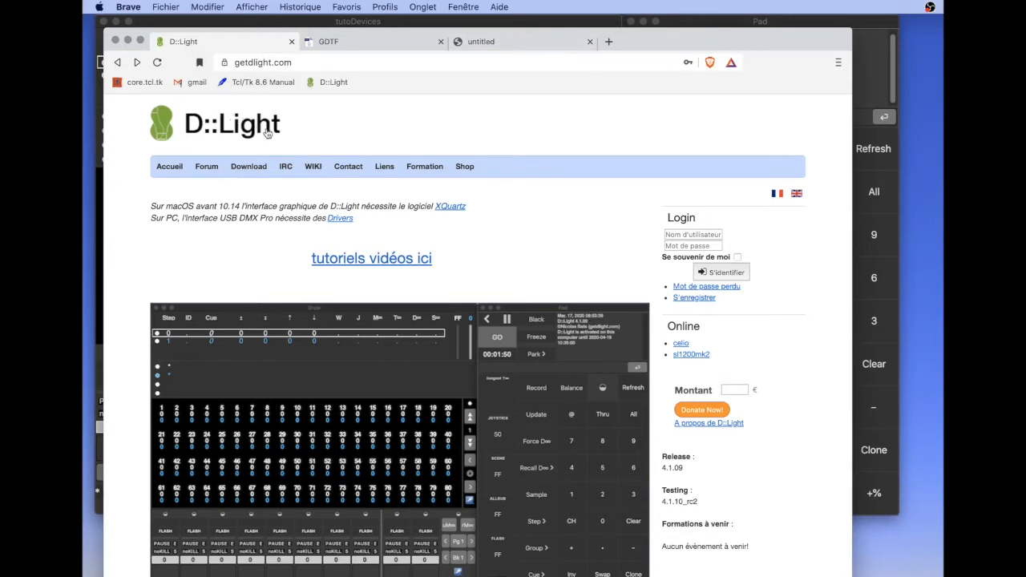
left_click(252, 168)
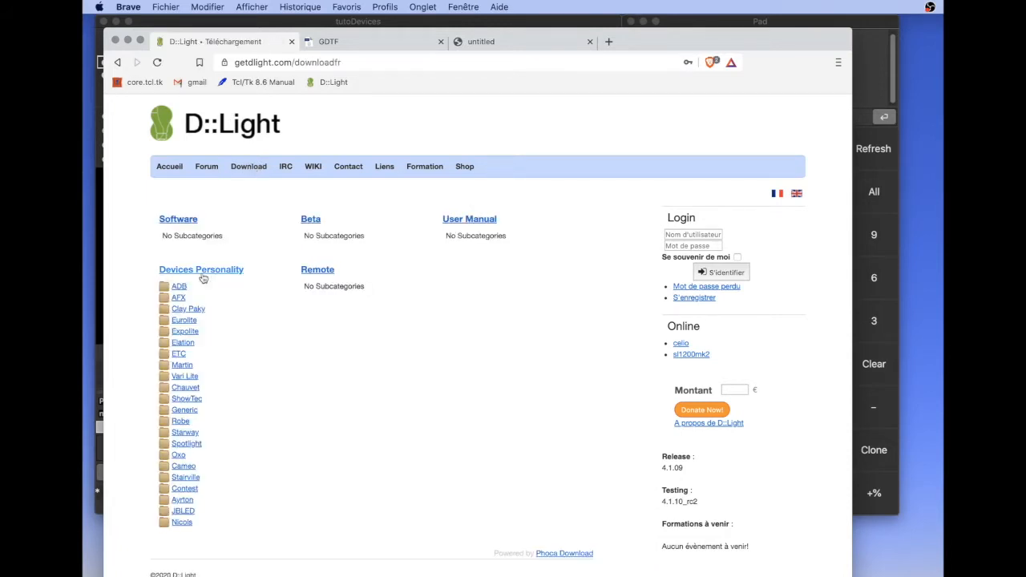
left_click(210, 272)
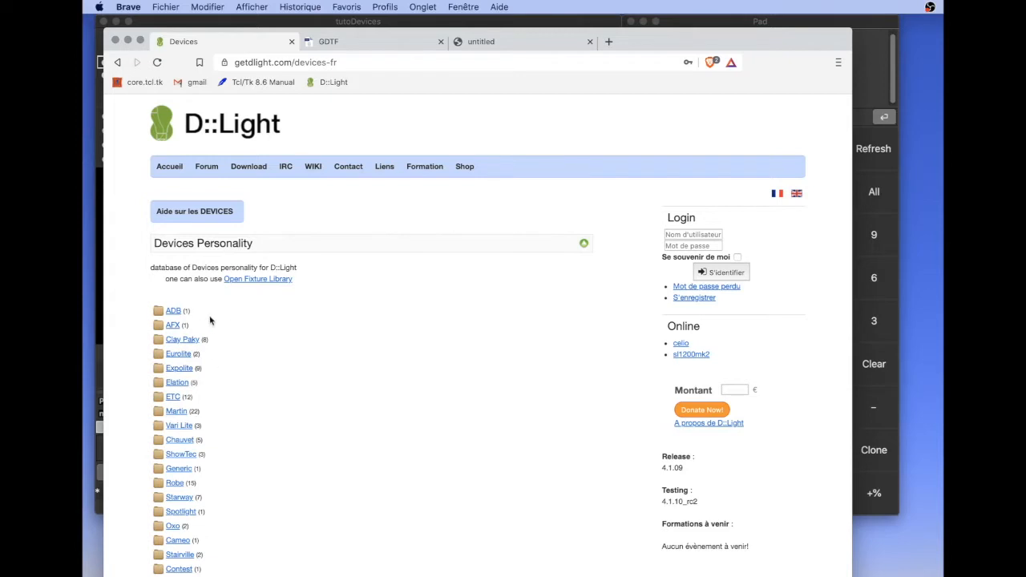
left_click(252, 284)
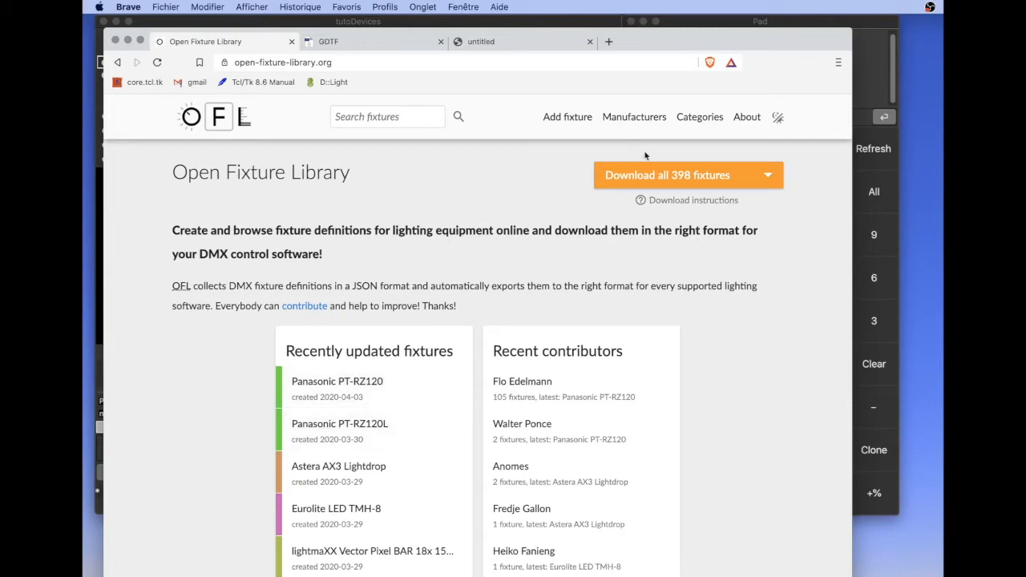
Check the D::Light format among the Open Fixture Library's download options and view the GDTF Share site
mouse_move(664, 177)
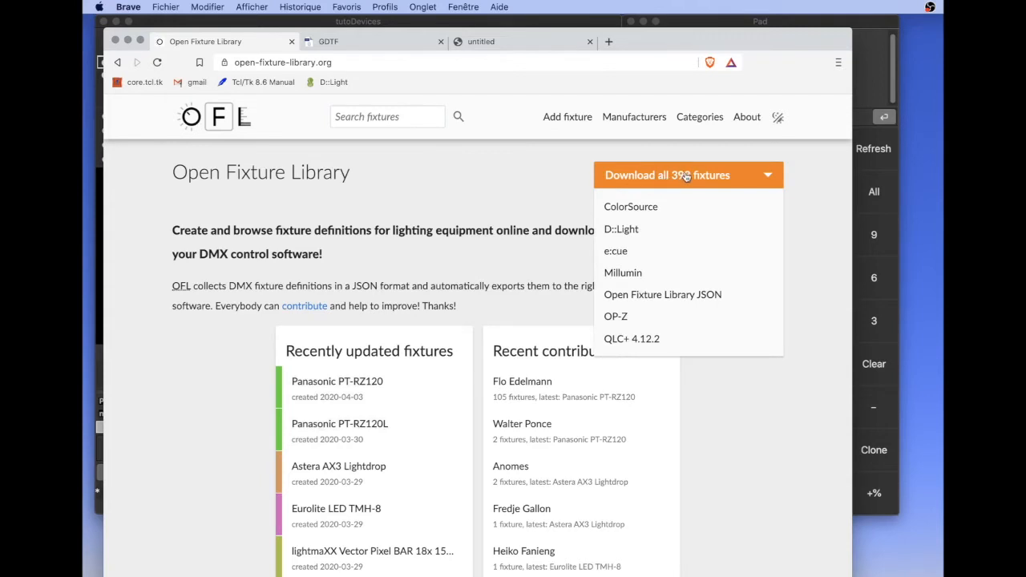
left_click(664, 232)
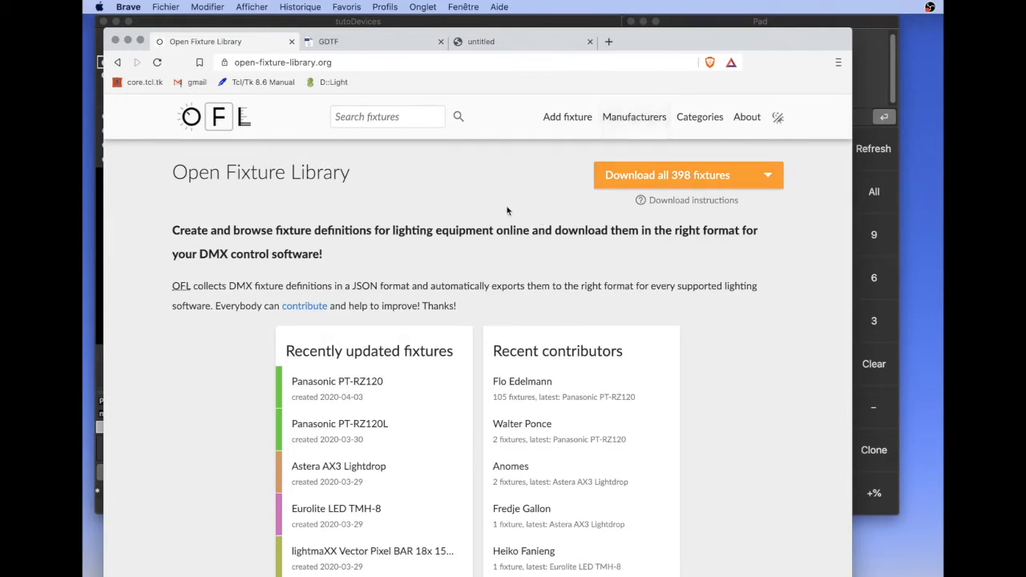
left_click(352, 47)
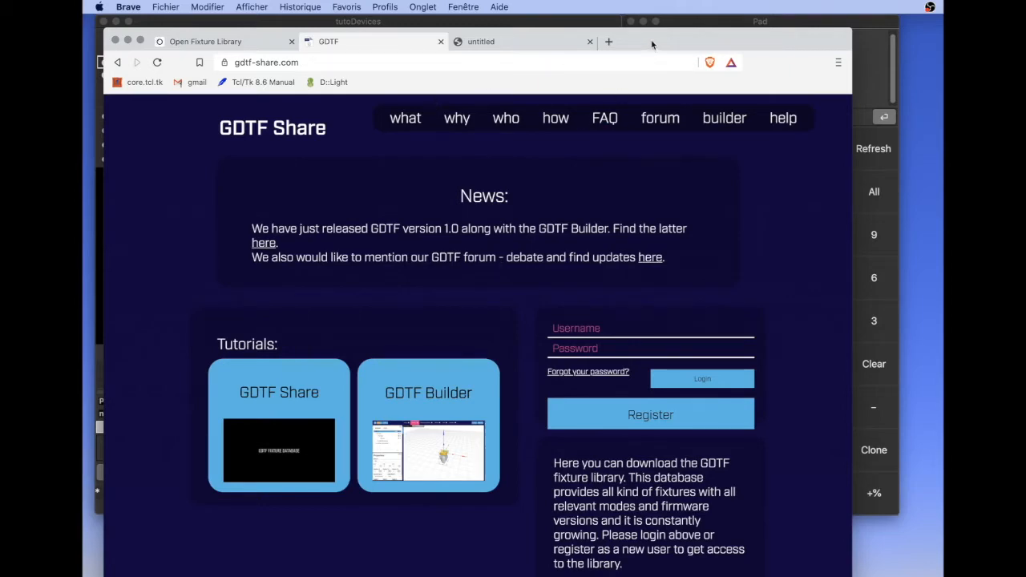
Return to D::Light and open the Device Personality Editor, placing its window over the main one
key("super+h")
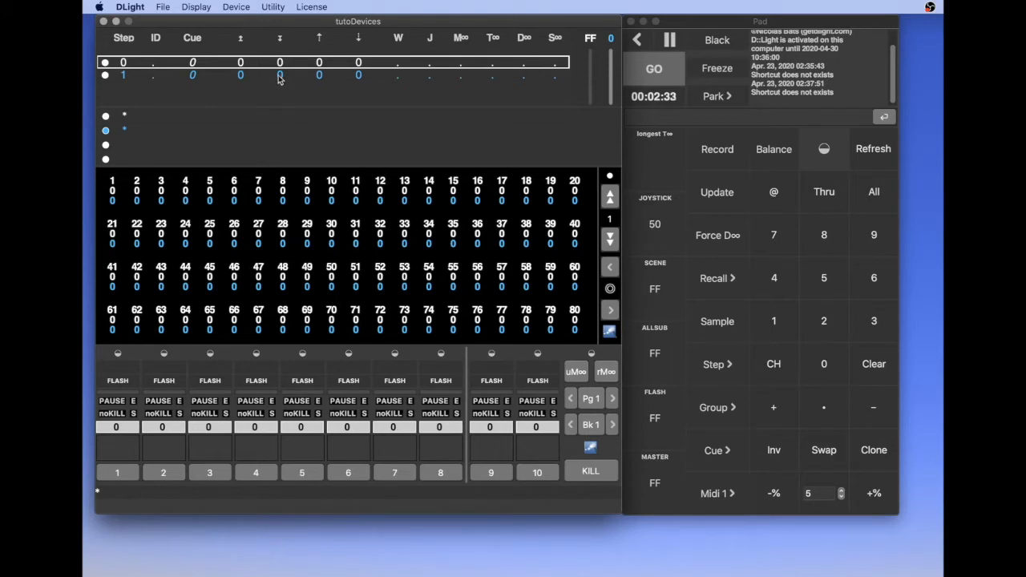
left_click(239, 6)
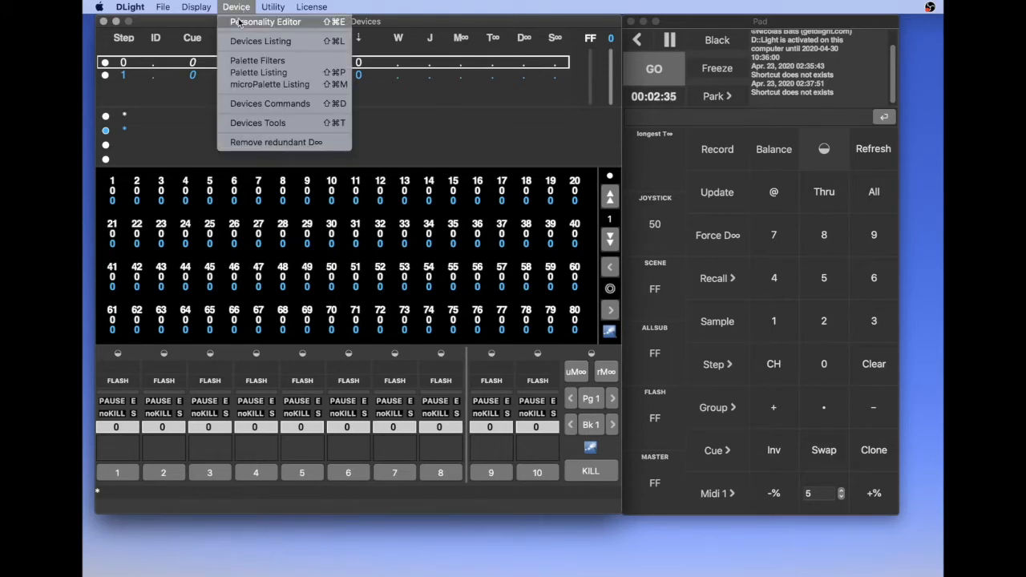
left_click(279, 24)
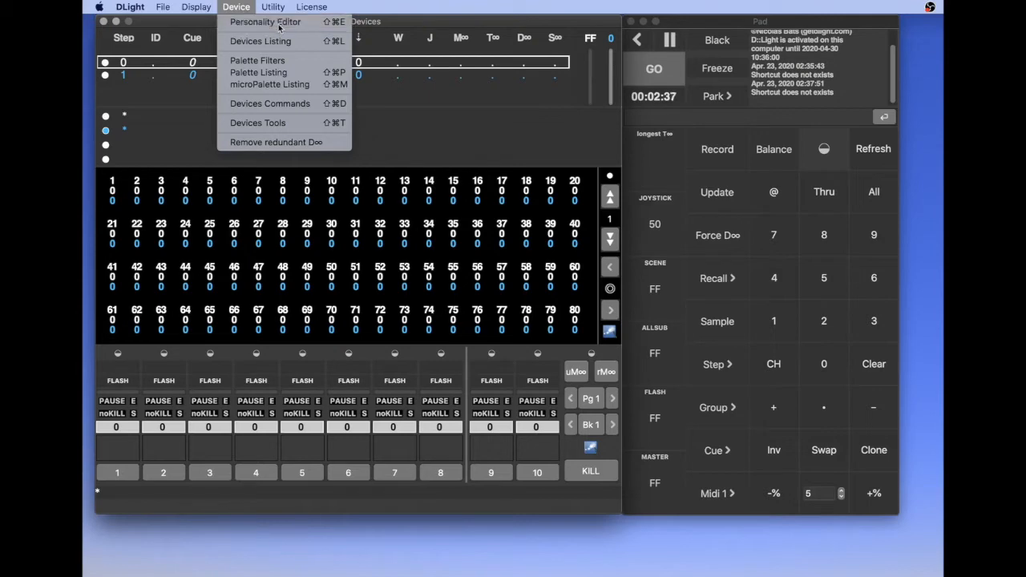
left_click_drag(263, 96, 394, 55)
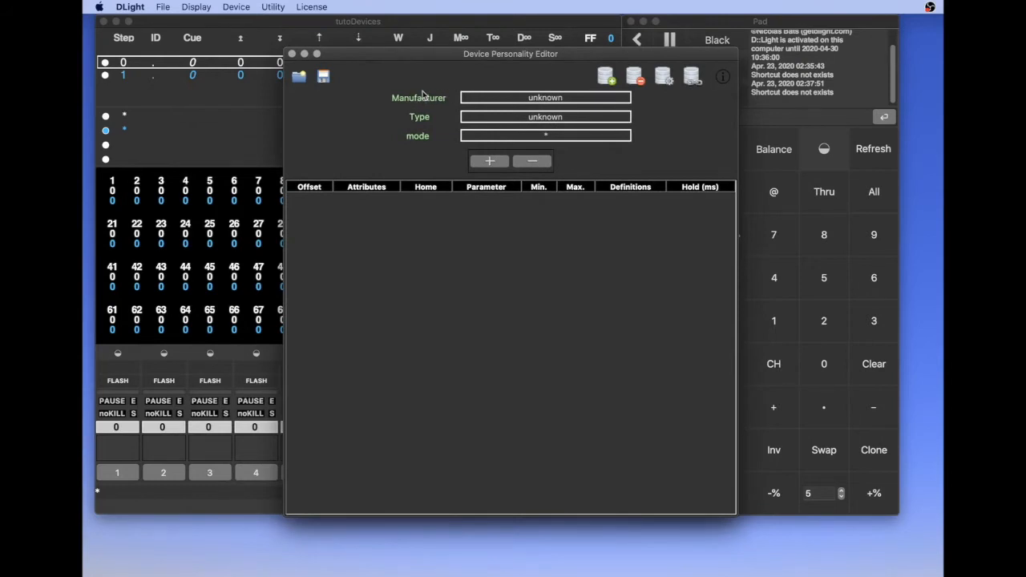
Set the personality's manufacturer to Martin and its type to Mac101
left_click(546, 97)
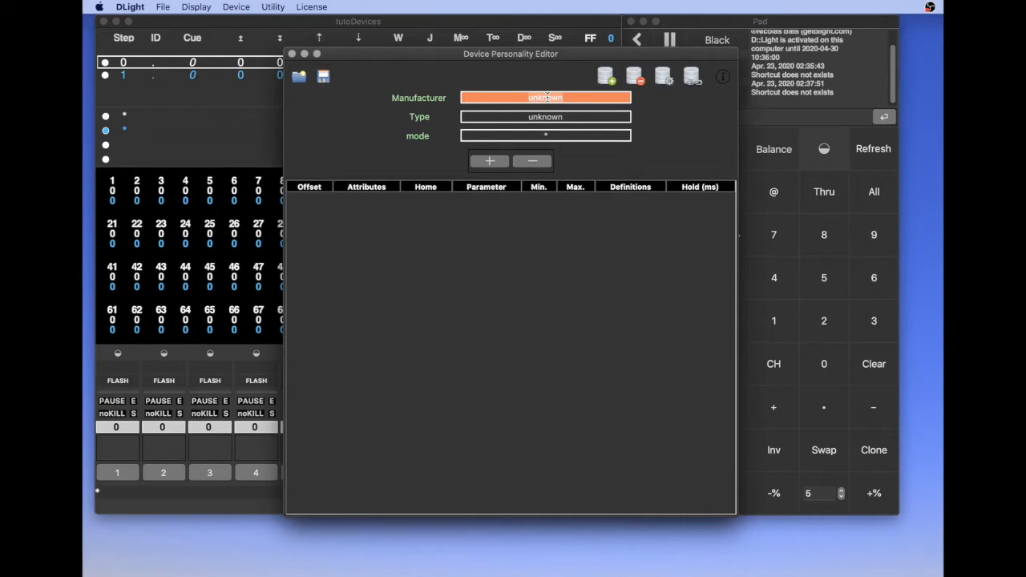
key("BackSpace")
type("Martin")
key("Return")
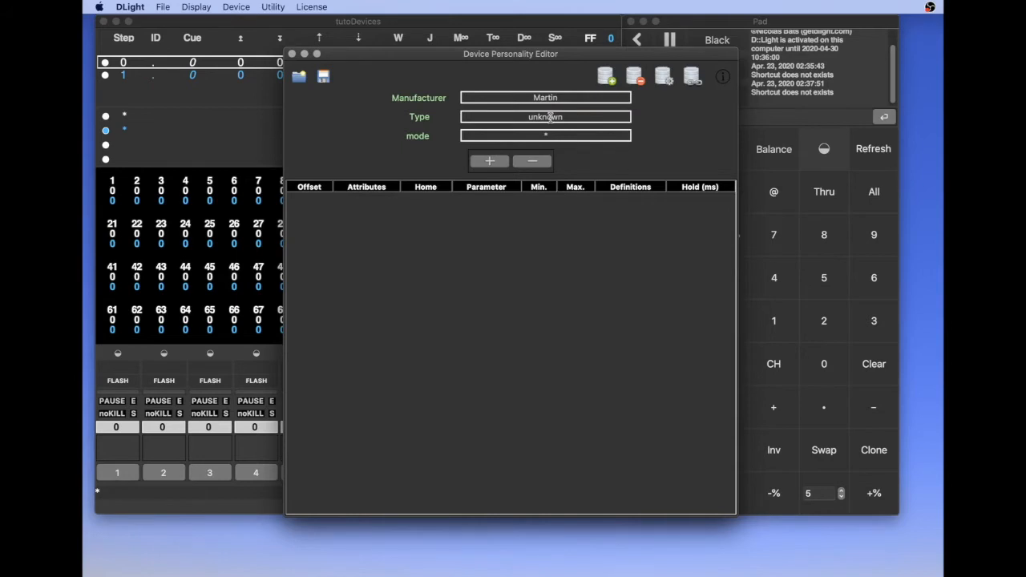
double_click(550, 117)
type("Mac301")
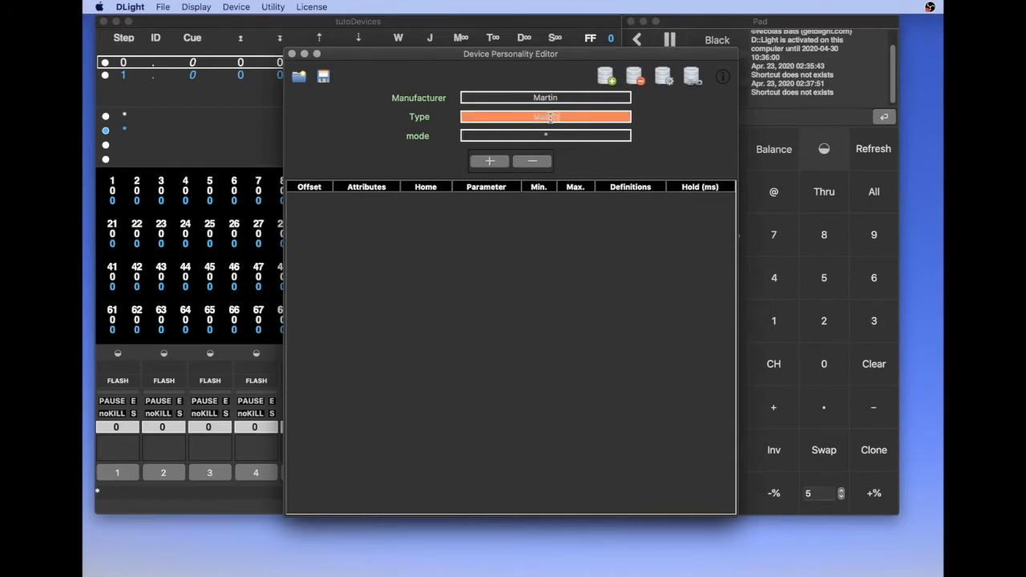
key("Return")
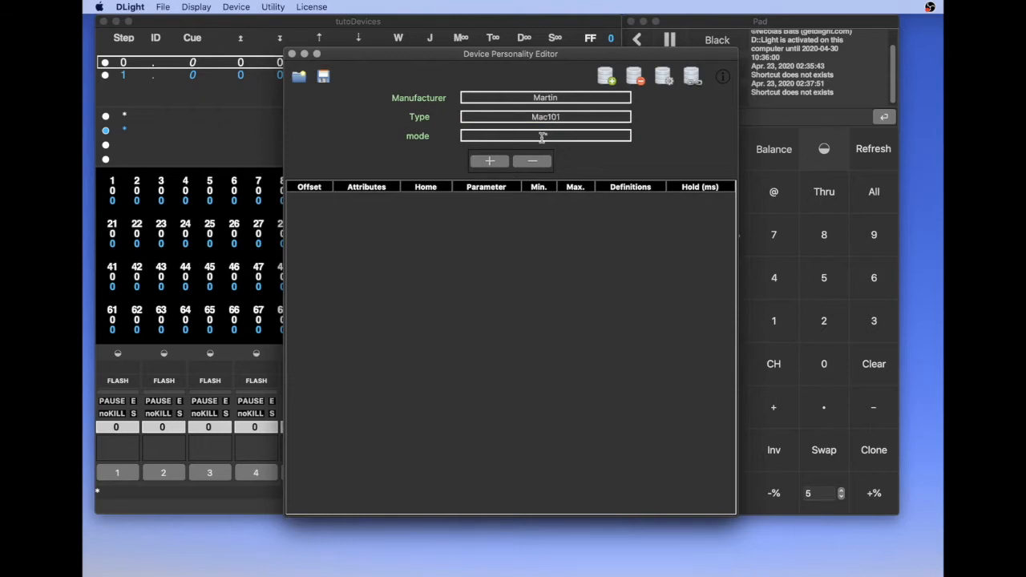
Set the personality's mode to Raw
double_click(551, 136)
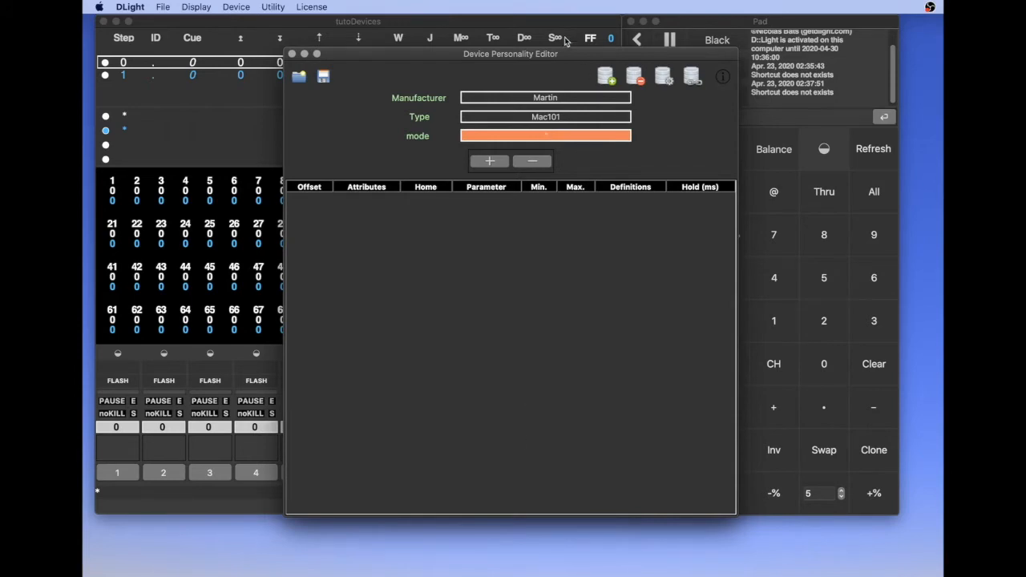
type("Fo")
type("w")
key("Return")
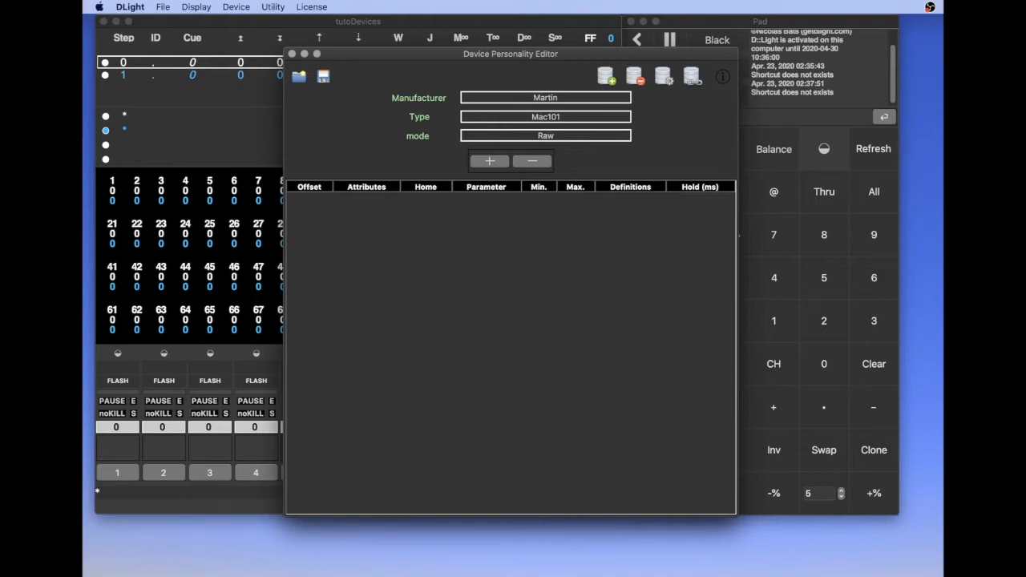
Switch to Brave and examine the channels and value ranges in the MAC 101 manual's DMX protocol tables
key("super+Tab")
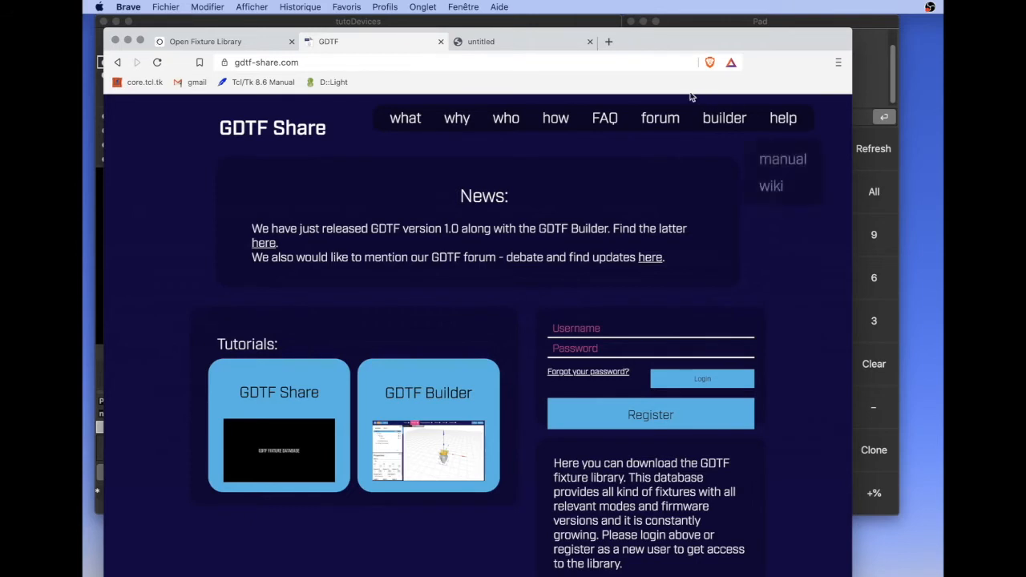
left_click(509, 41)
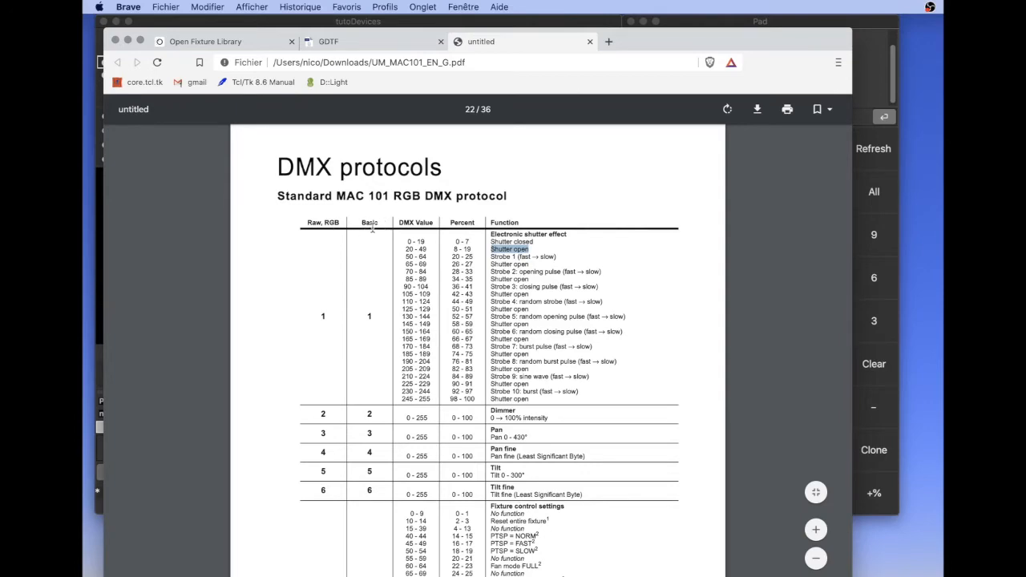
scroll(379, 371, "down", 5)
scroll(378, 372, "down", 20)
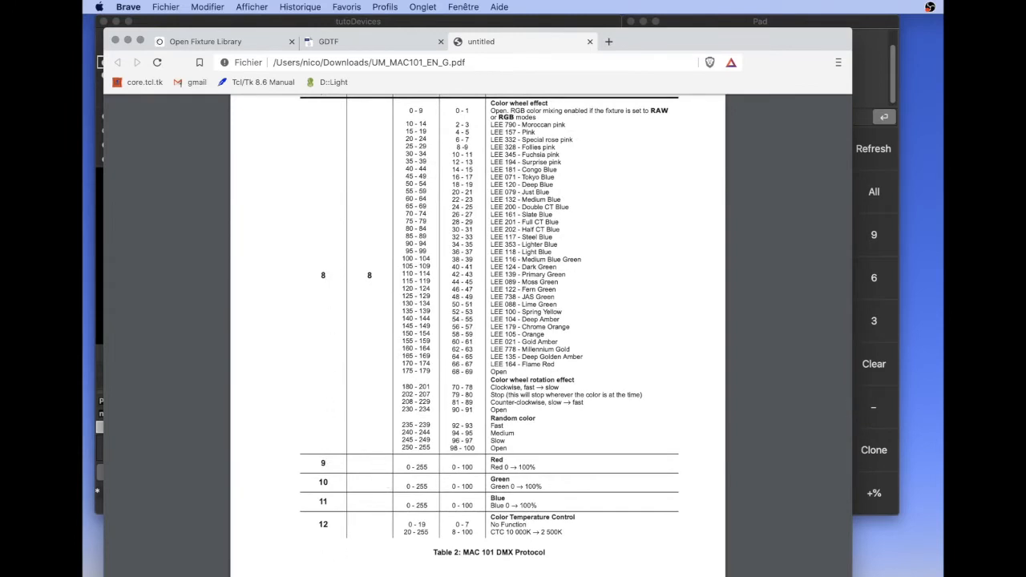
scroll(446, 361, "up", 2)
scroll(446, 360, "up", 12)
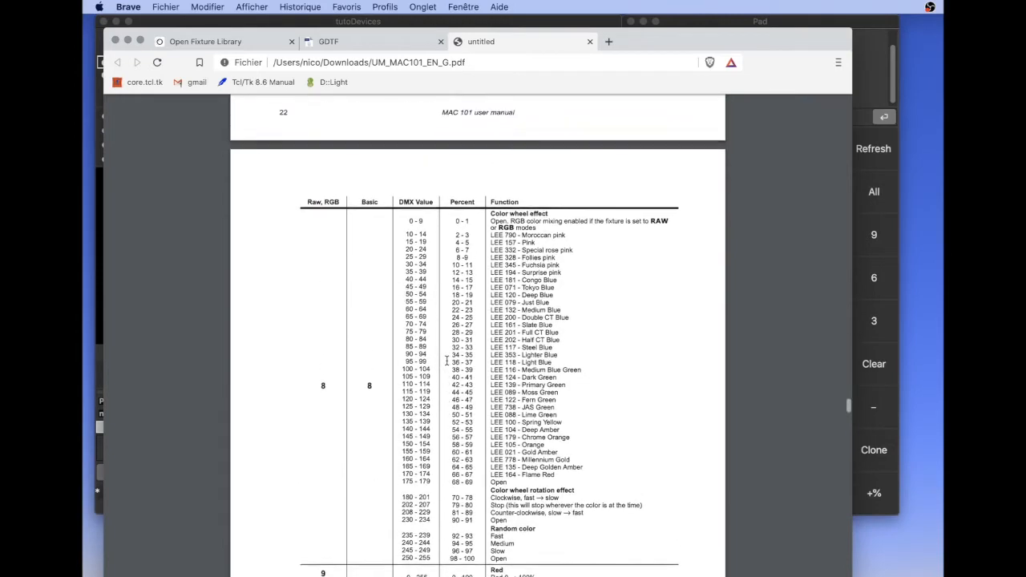
scroll(446, 360, "up", 5)
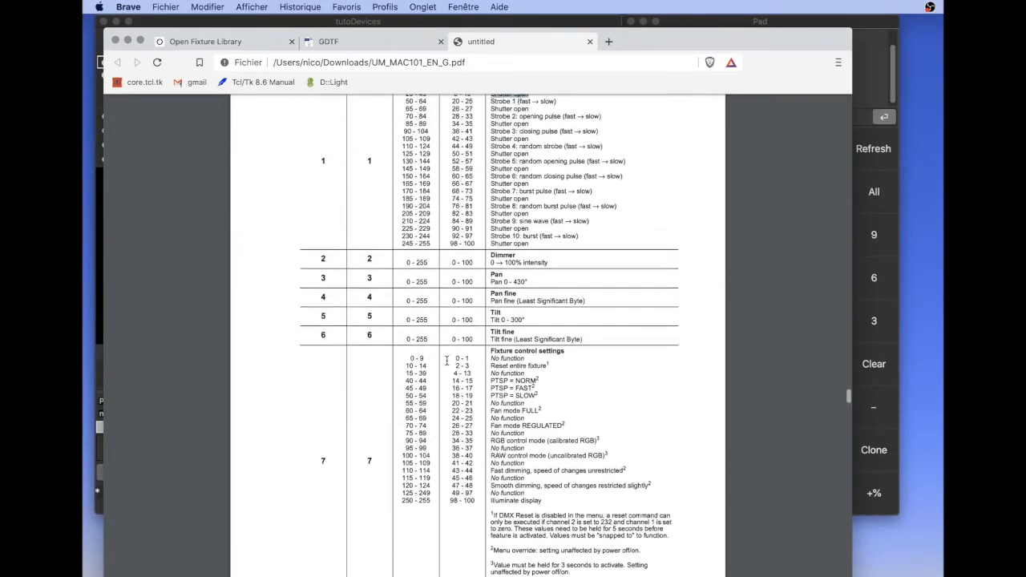
scroll(447, 361, "up", 1)
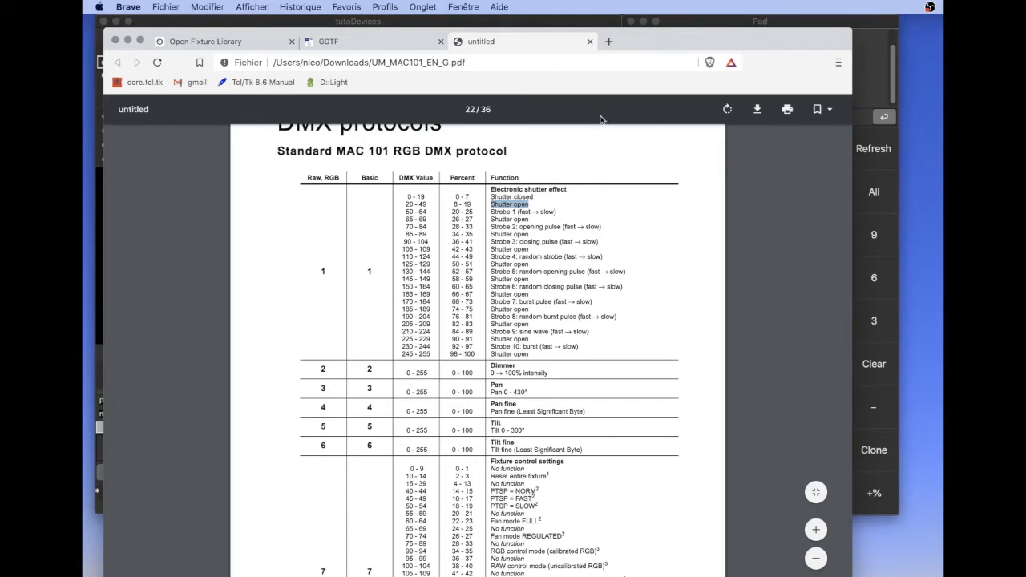
Back in the D::Light personality editor, add a channel at offset 1 and set its attribute to EFFECT
left_click(581, 24)
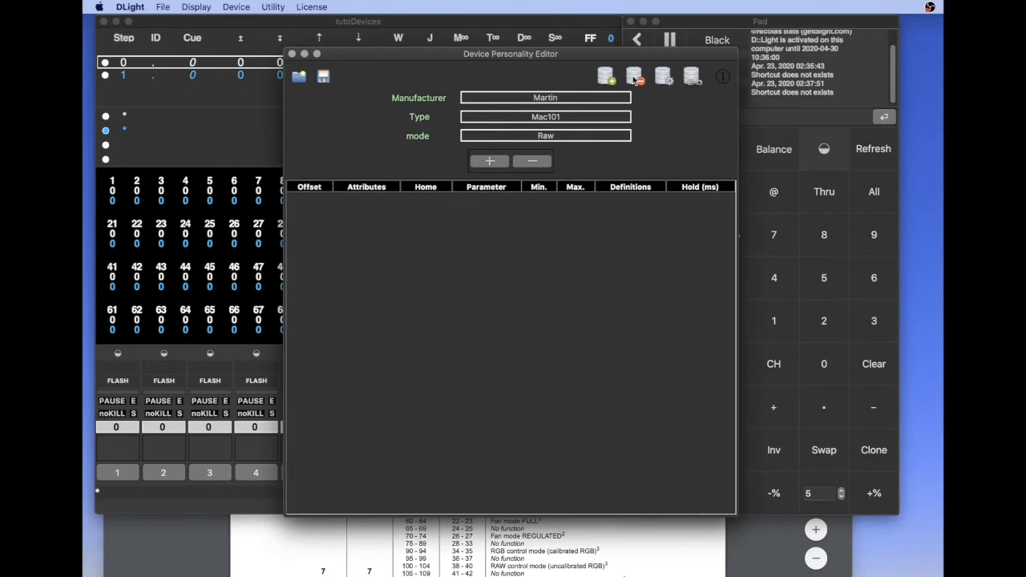
left_click(607, 80)
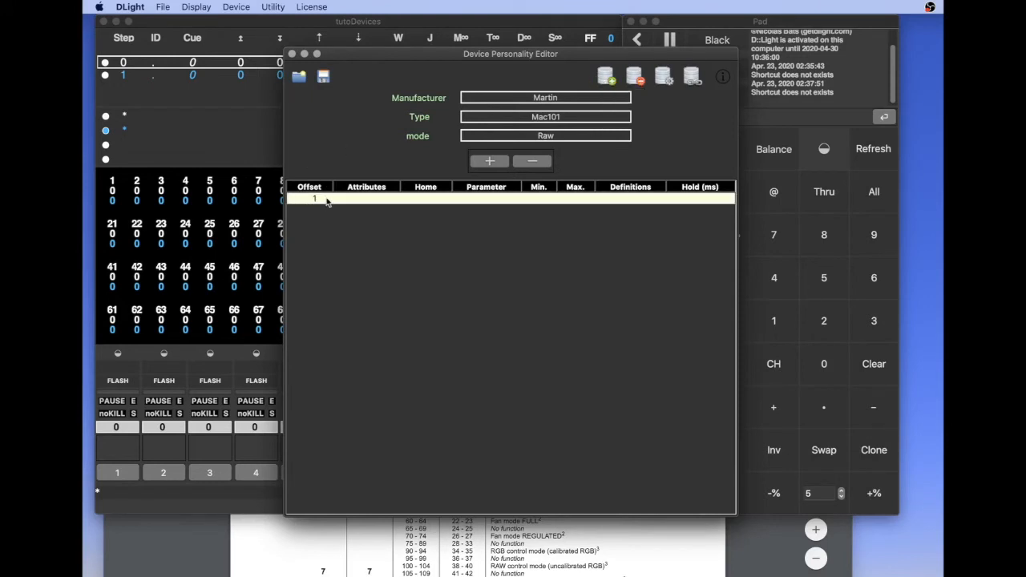
left_click(375, 200)
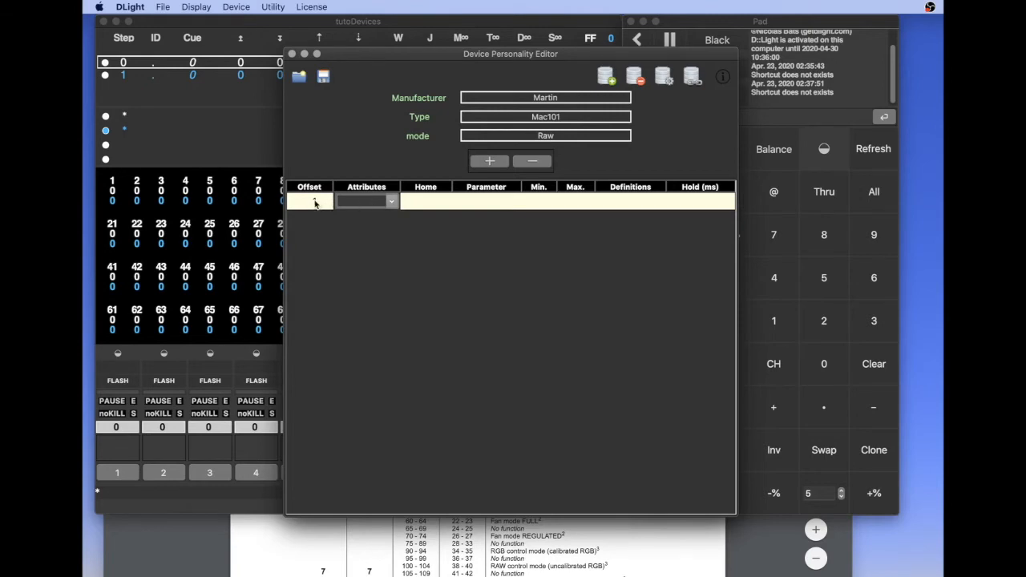
left_click(392, 201)
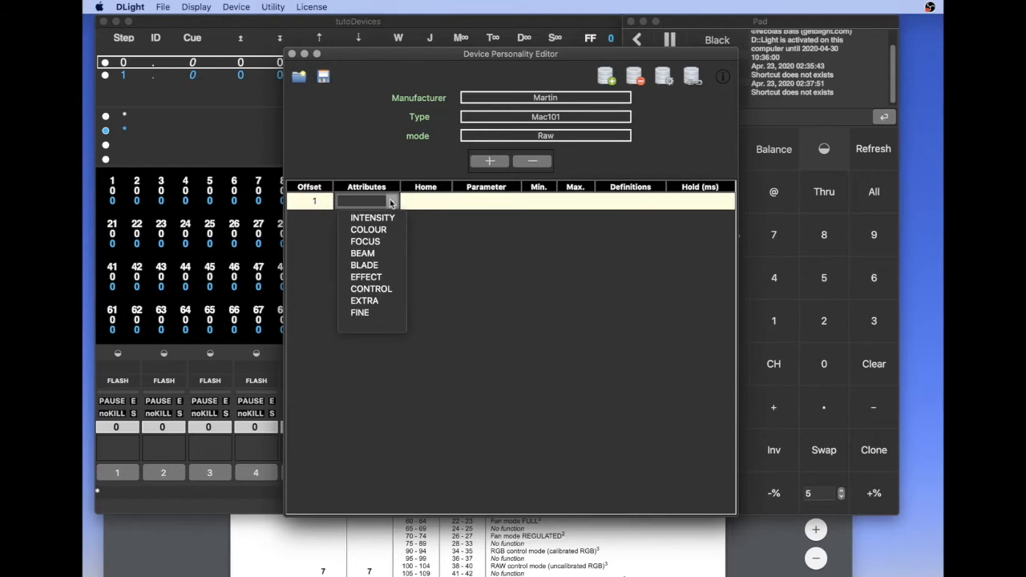
left_click(372, 277)
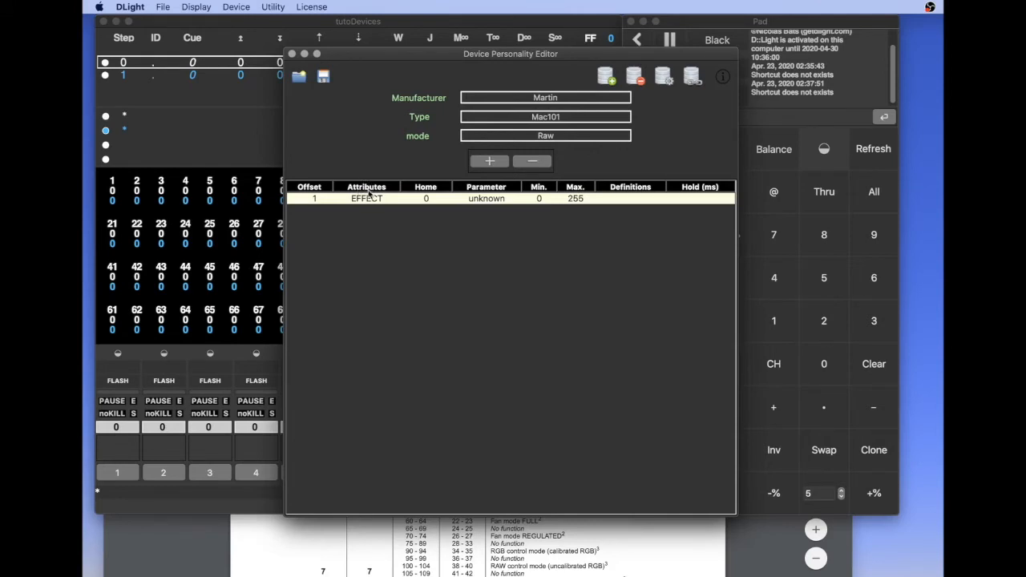
Set the parameter of the offset 1 channel to SHUTTER
left_click(496, 198)
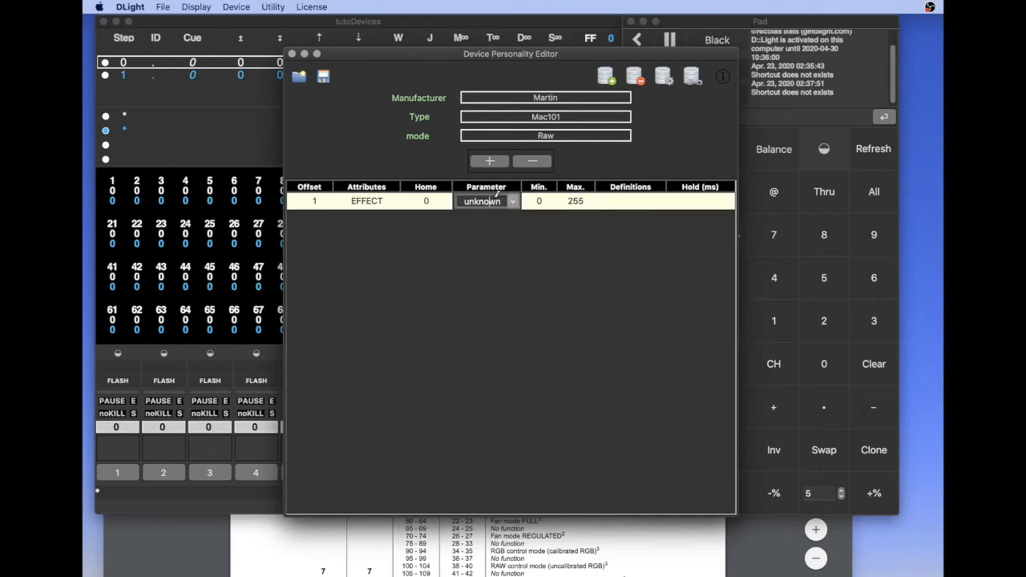
left_click(513, 204)
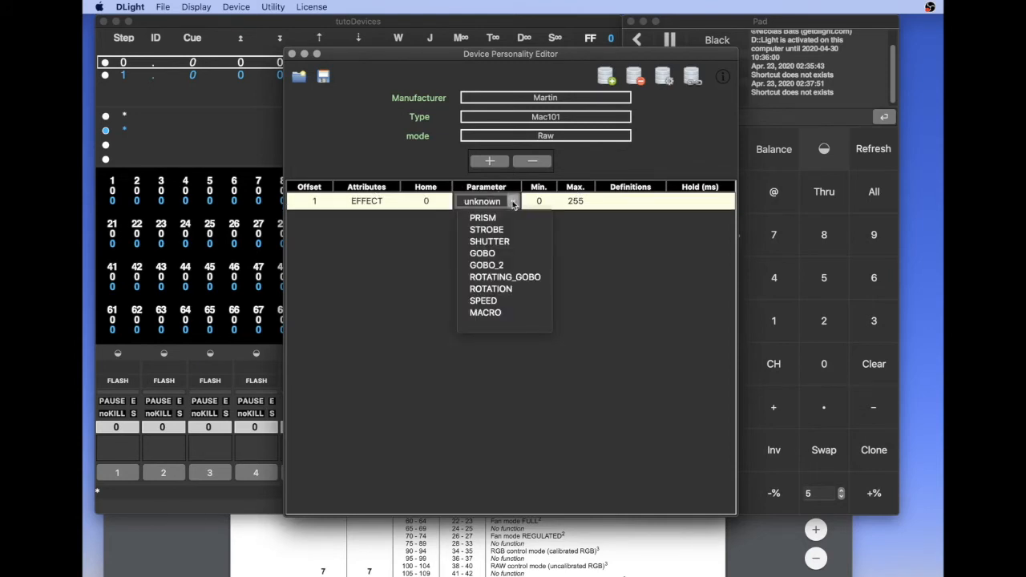
left_click(501, 241)
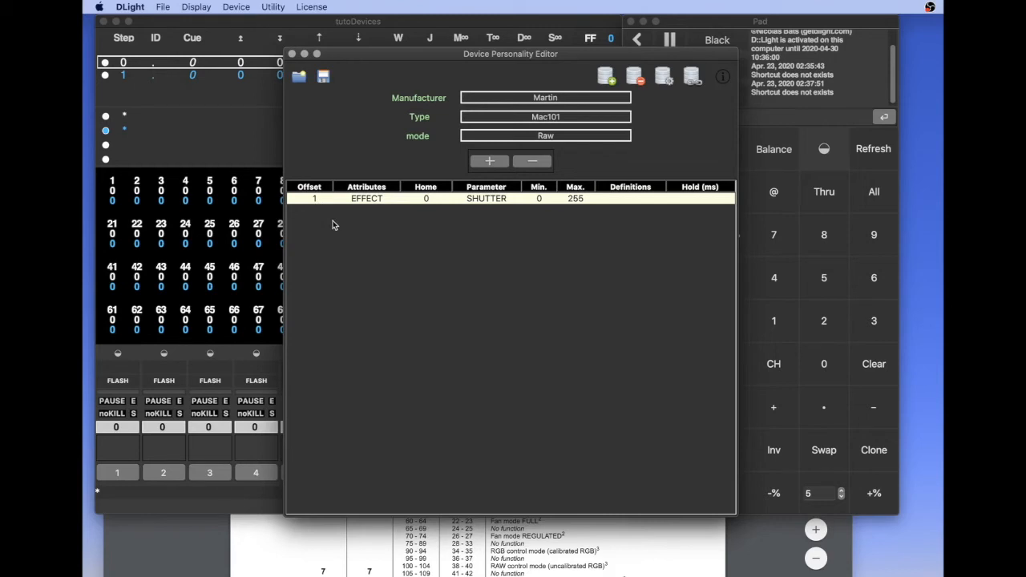
left_click(238, 7)
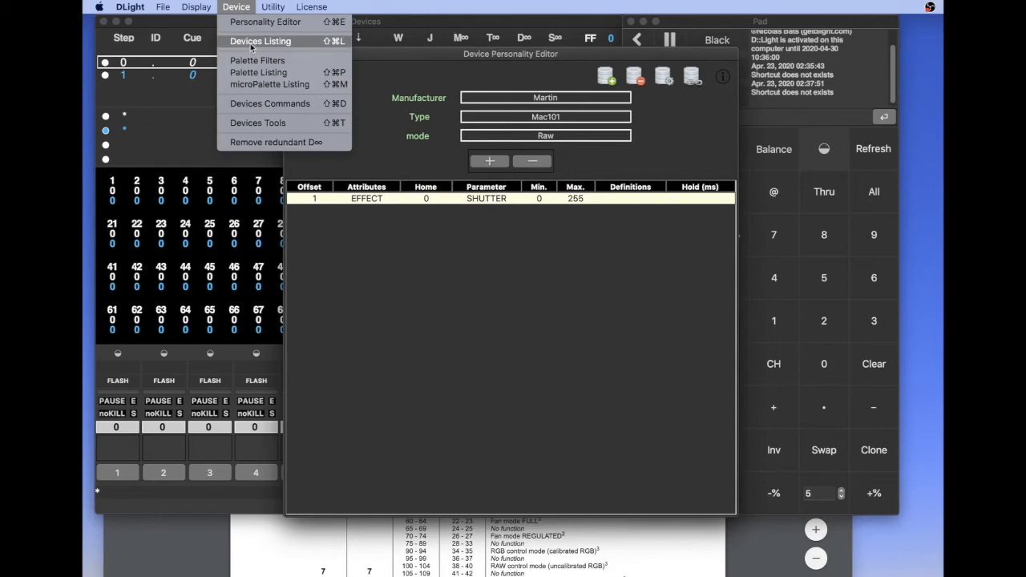
left_click(386, 283)
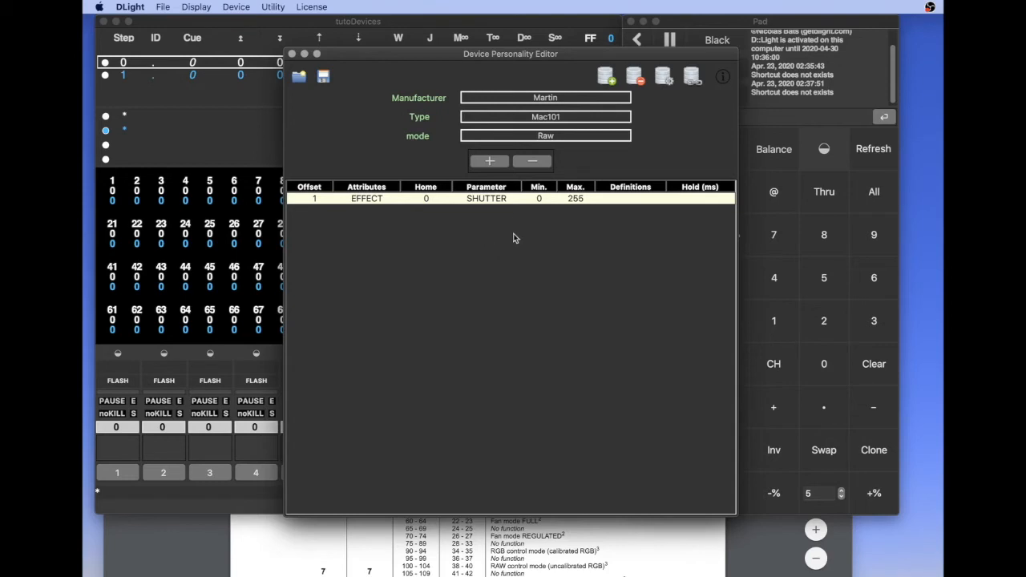
Bring up the MAC 101 manual in Brave and arrange it side by side with the D::Light personality editor
left_click(260, 521)
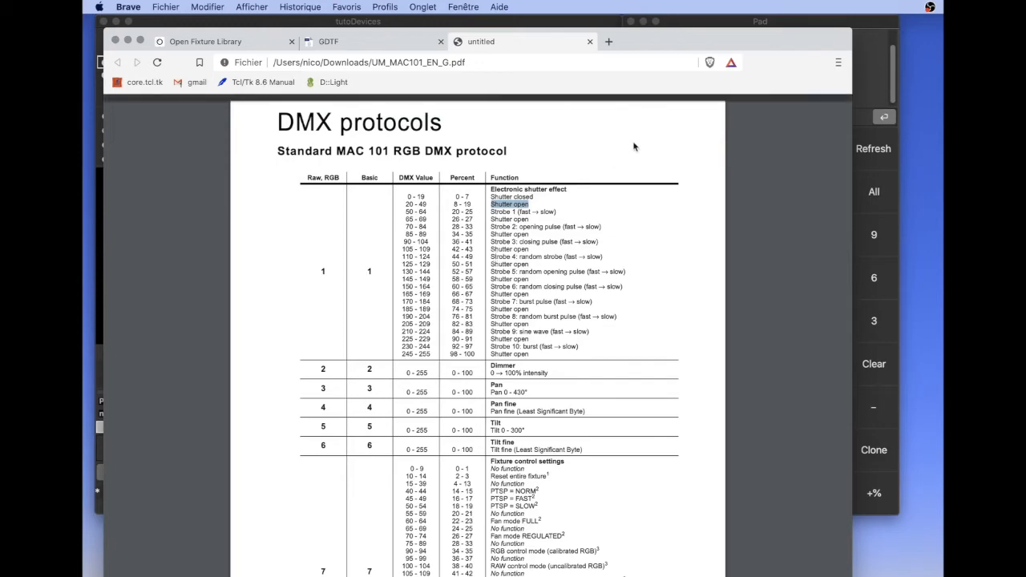
left_click_drag(711, 43, 523, 52)
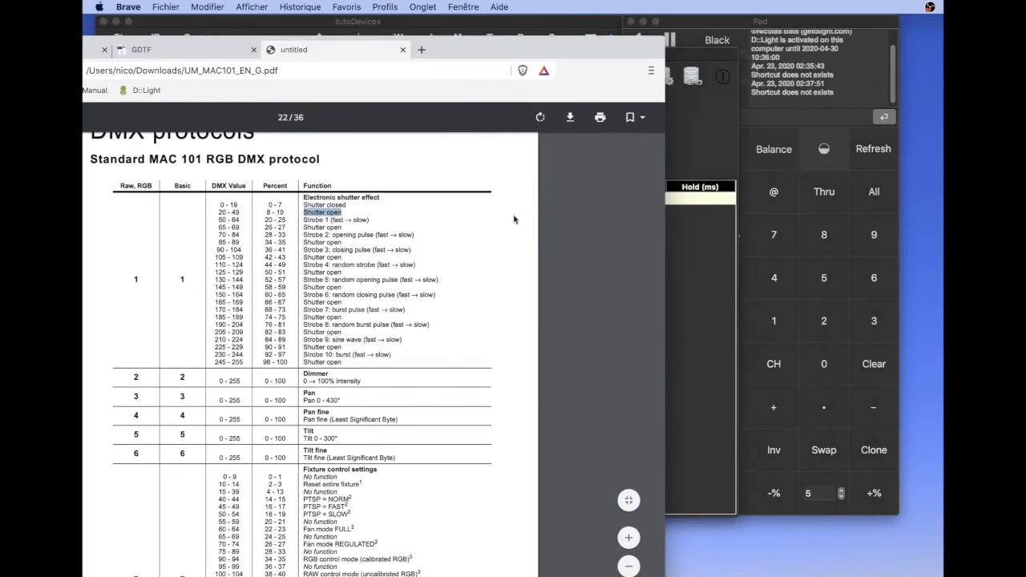
left_click(731, 165)
left_click_drag(389, 51, 548, 47)
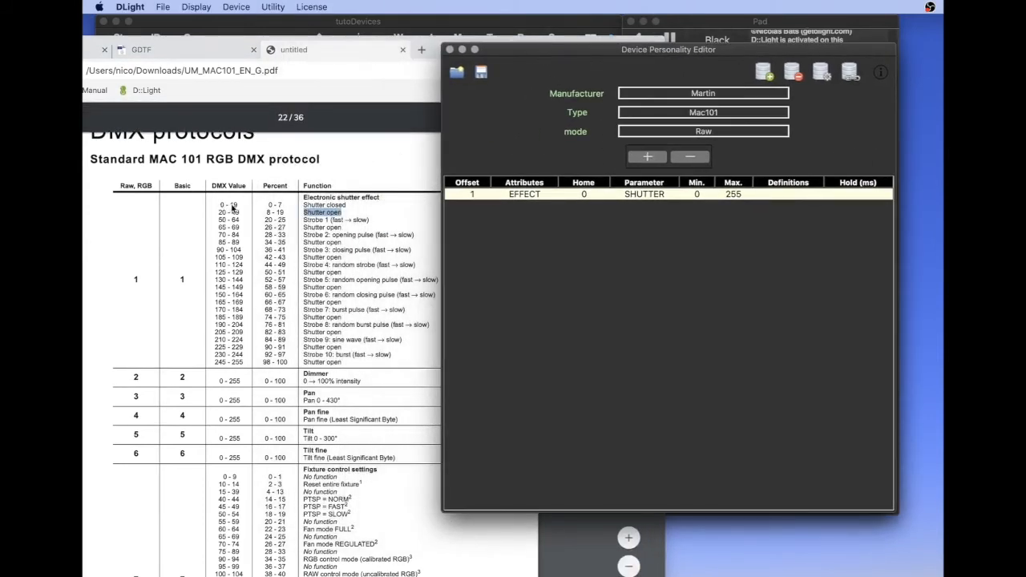
Add a definition to the offset 1 SHUTTER channel and set its maximum to 19
left_click(646, 157)
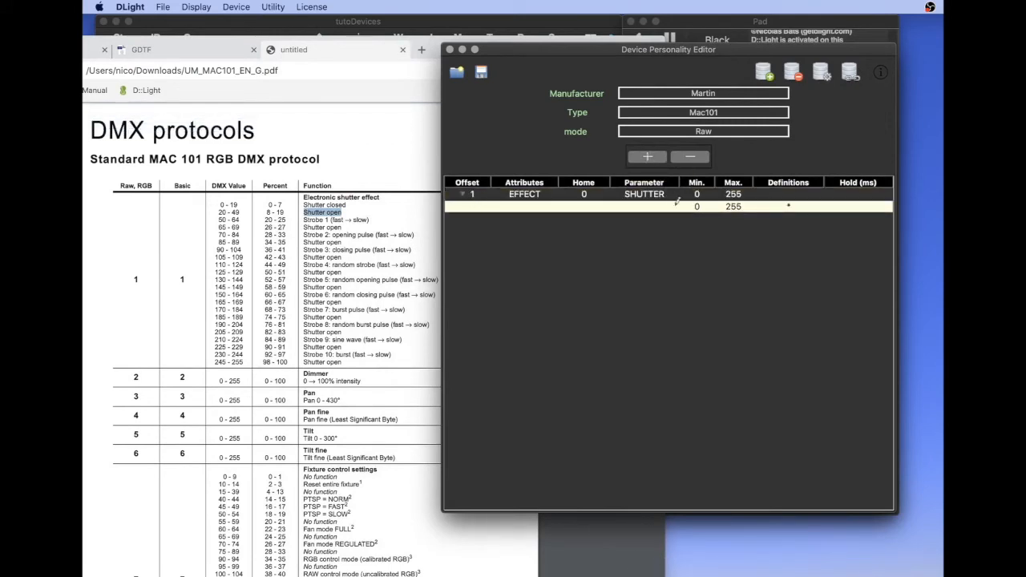
left_click(741, 207)
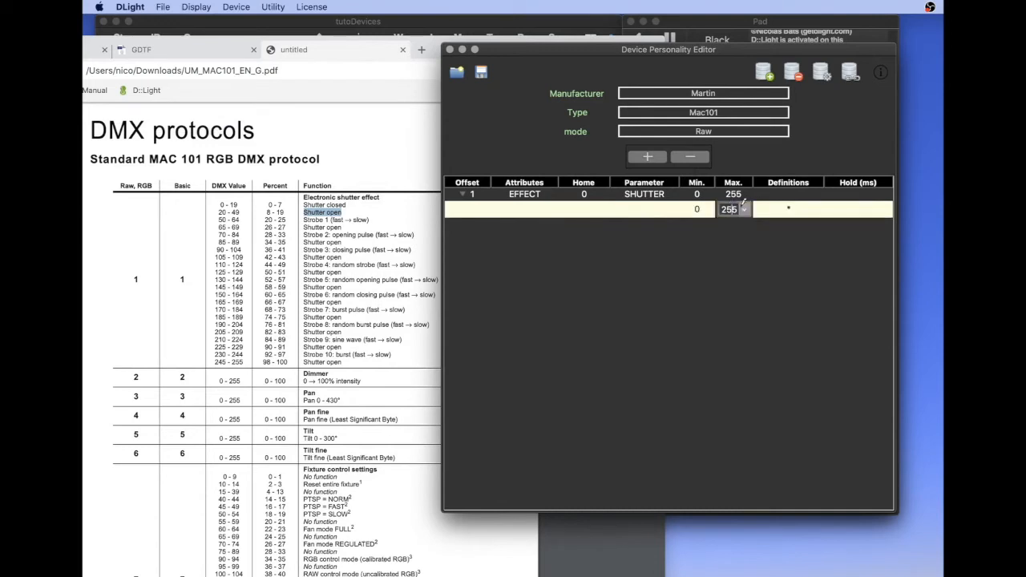
key("BackSpace")
key("BackSpace")
key("BackSpace")
type("19")
key("Return")
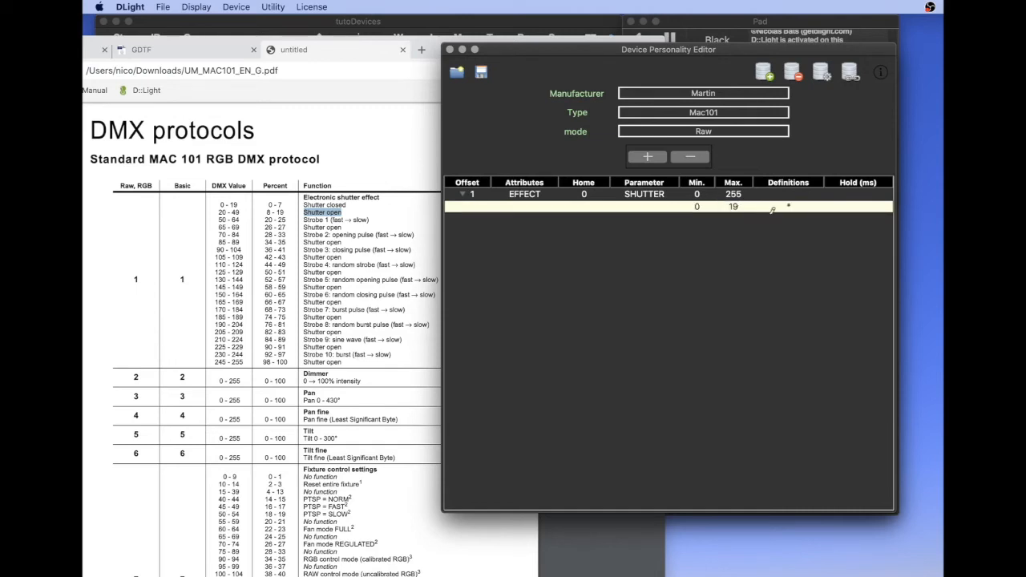
Name the shutter channel's 0 to 19 definition "Shutter closed"
left_click(805, 205)
key("BackSpace")
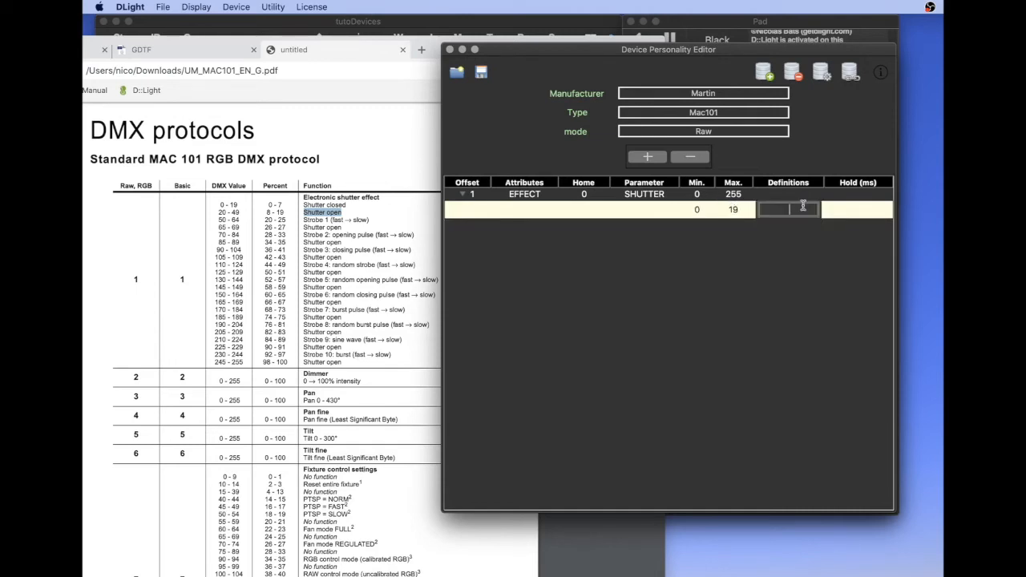
type("Shutter closed")
key("Return")
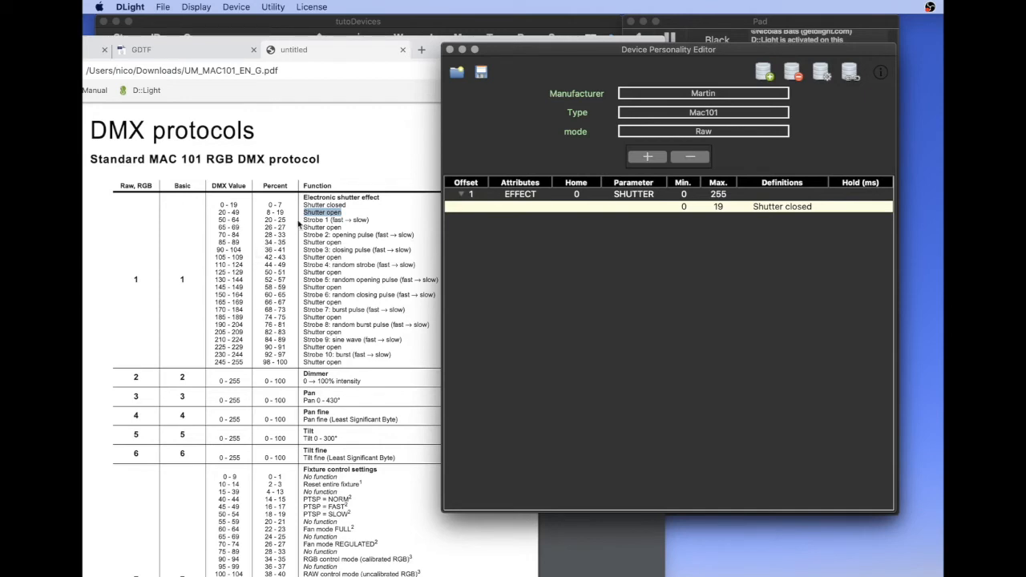
Copy the text "Shutter open" from the manual's DMX table in Brave and return to the D::Light personality editor
left_click(324, 222)
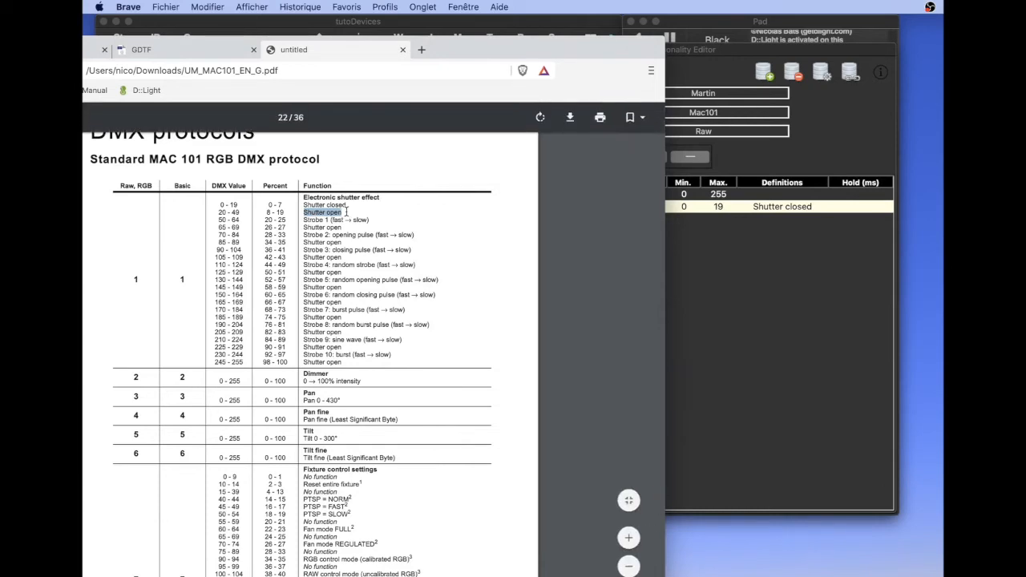
mouse_move(346, 211)
left_mouse_down()
mouse_move(306, 211)
mouse_move(344, 214)
left_mouse_up()
left_click(316, 209)
left_click(750, 264)
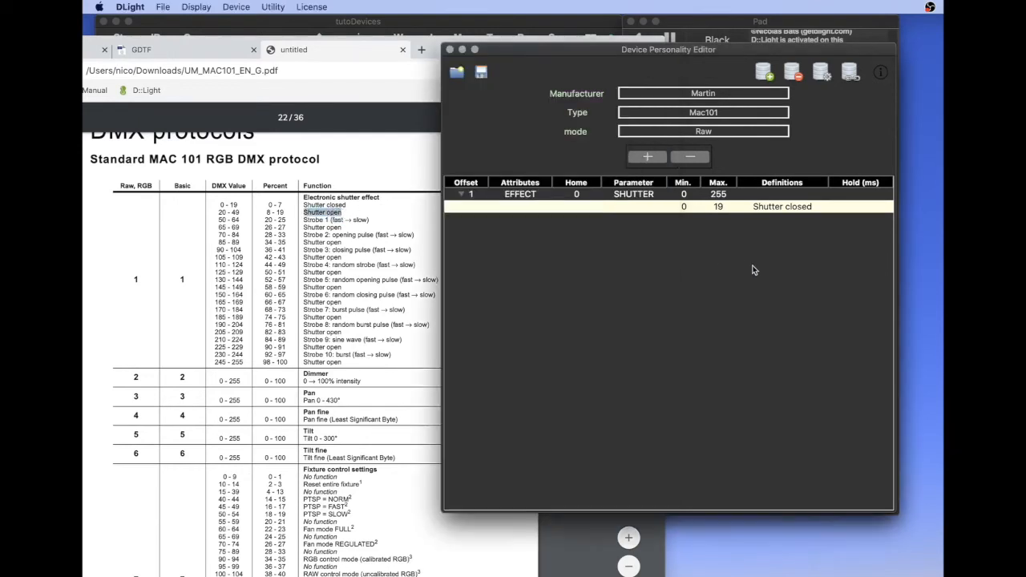
Add a second shutter definition starting at 20, with maximum 49 and the copied name "Shutter open"
left_click(648, 156)
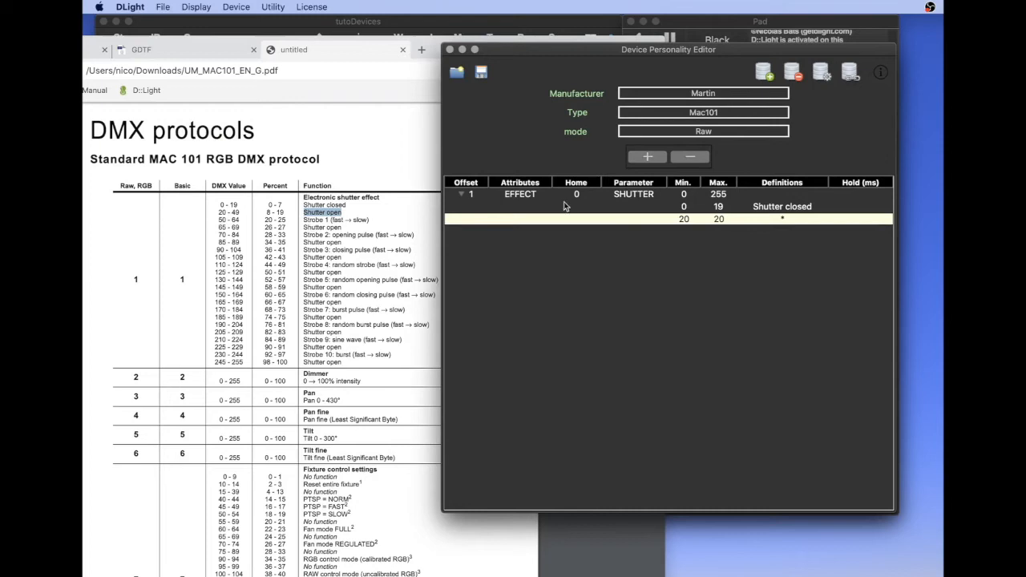
double_click(730, 215)
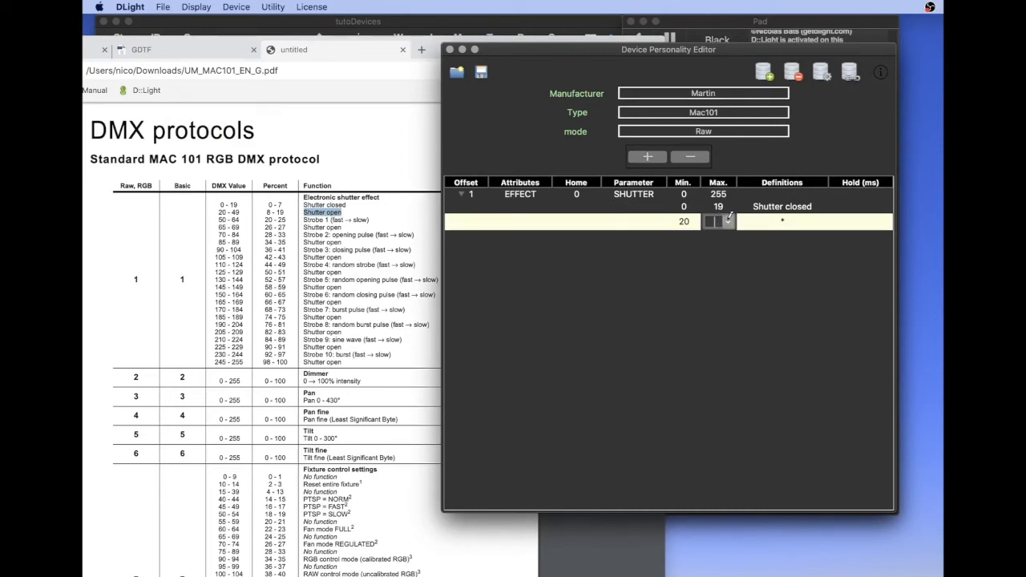
type("49")
key("Tab")
type("Shutter open")
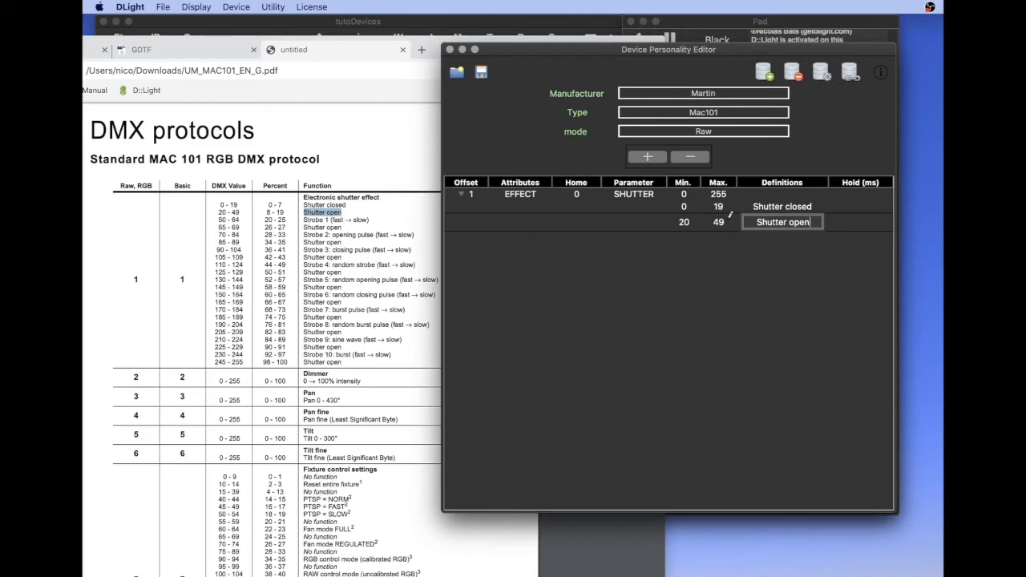
key("Return")
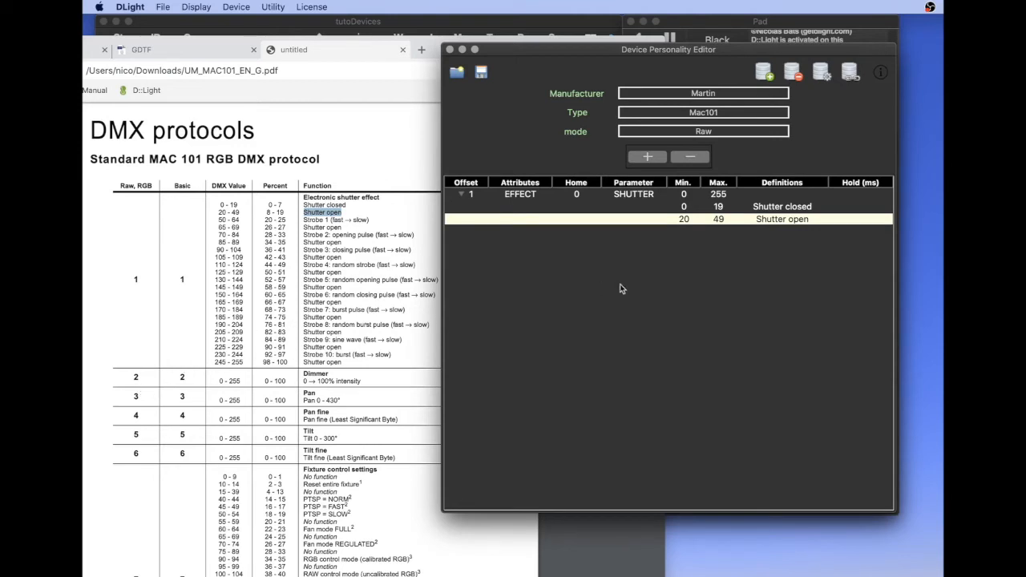
Add a channel at offset 2 and set its attribute to INTENSITY
left_click(766, 73)
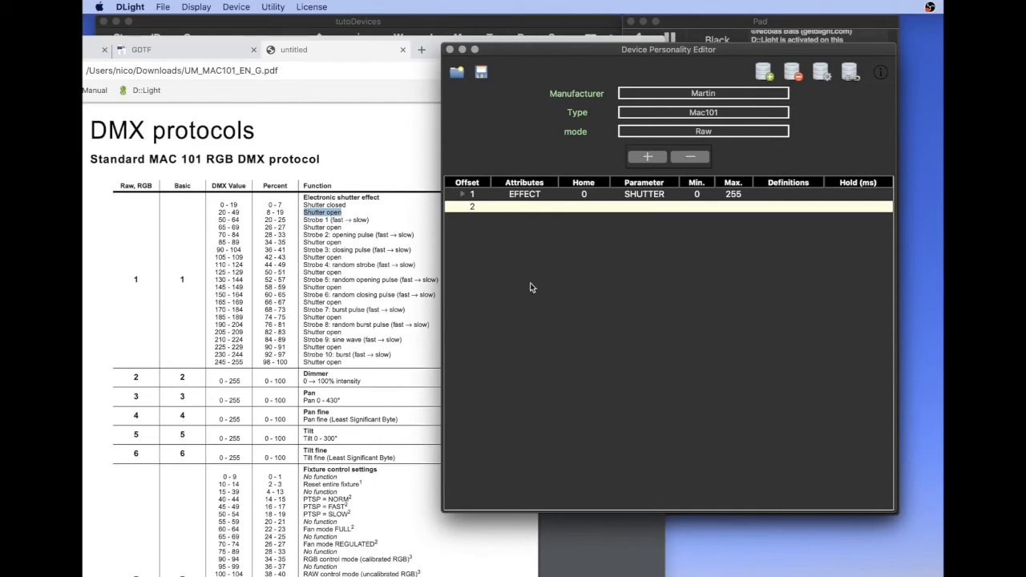
left_click(537, 204)
left_click(550, 210)
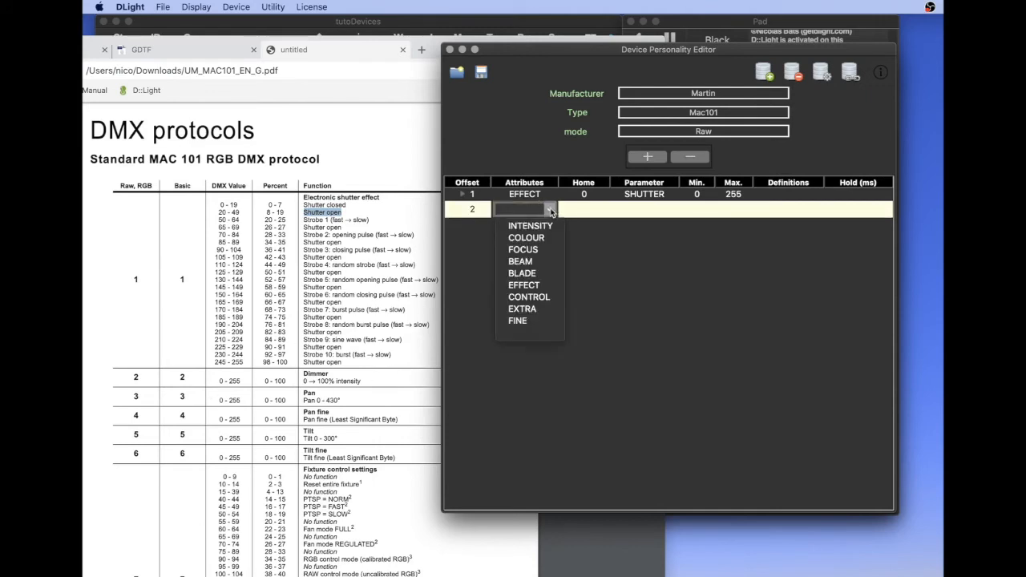
left_click(544, 226)
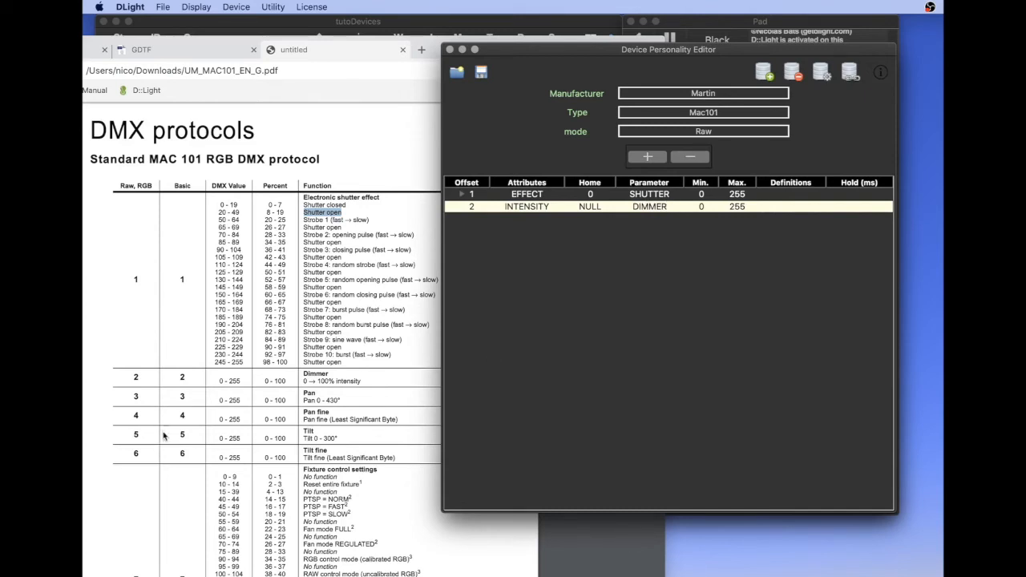
Add a channel at offset 3 with attribute FOCUS and parameter PAN
left_click(758, 74)
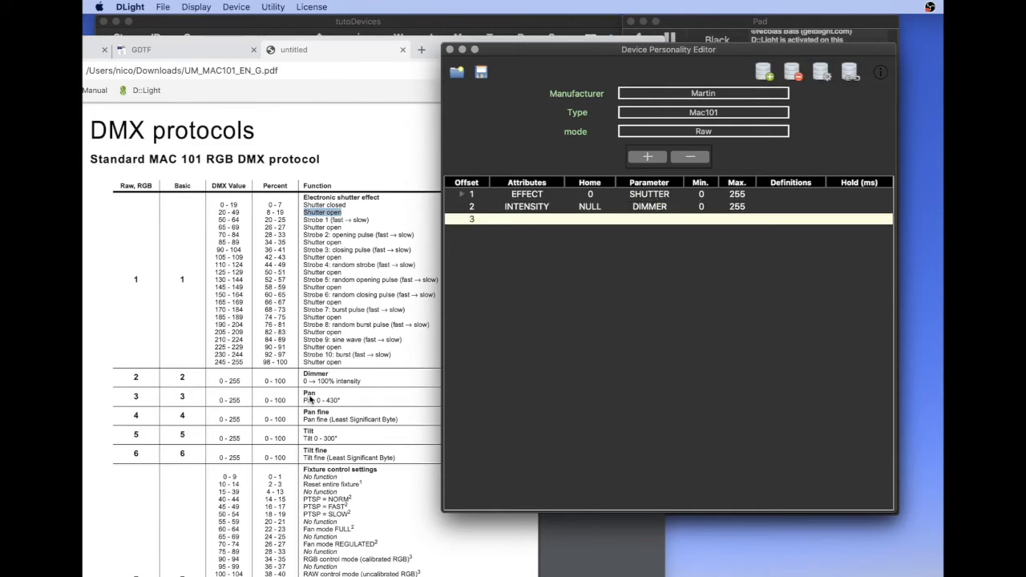
left_click(538, 215)
left_click(555, 222)
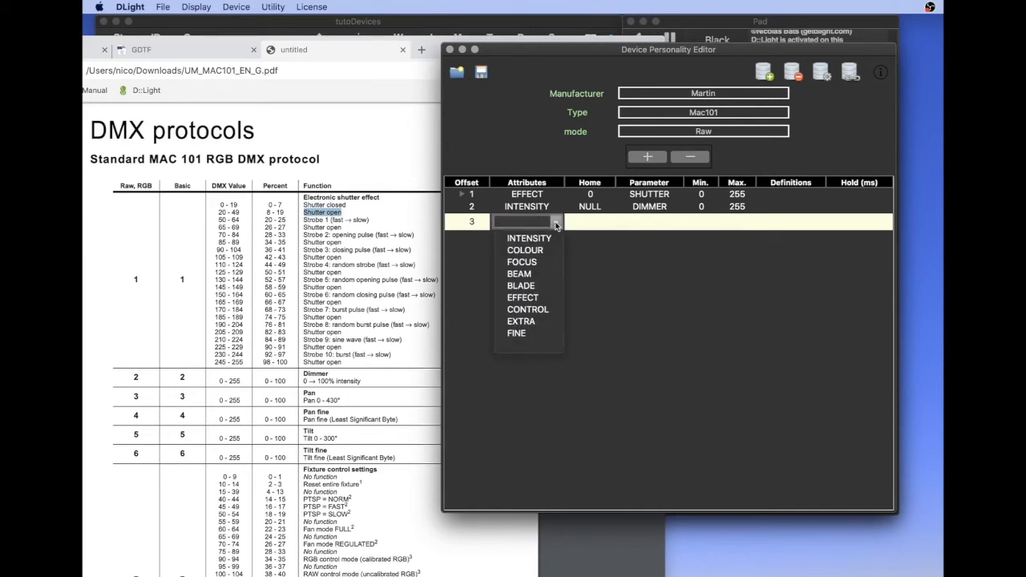
left_click(532, 262)
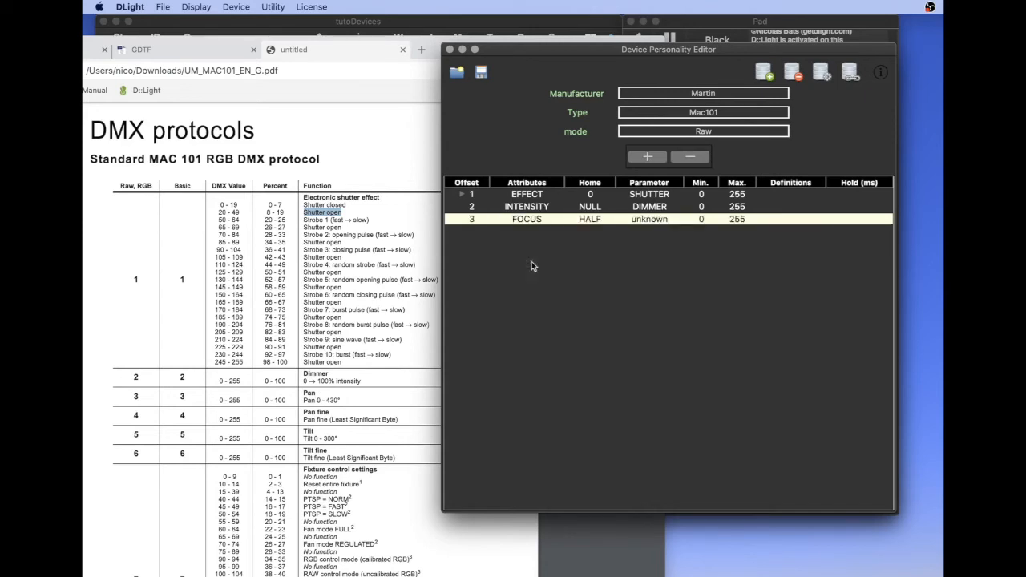
left_click(668, 216)
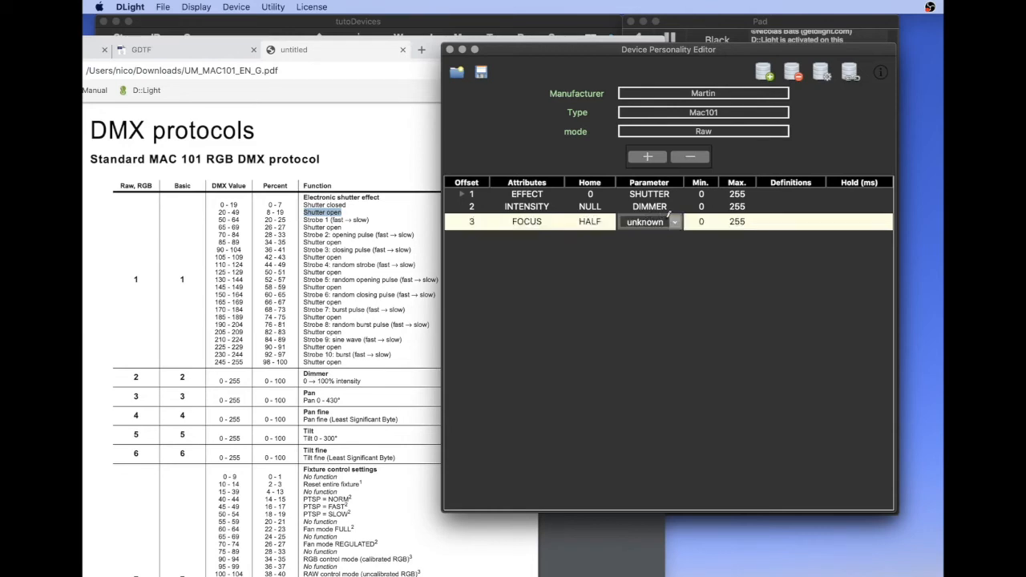
left_click(675, 224)
left_click(644, 236)
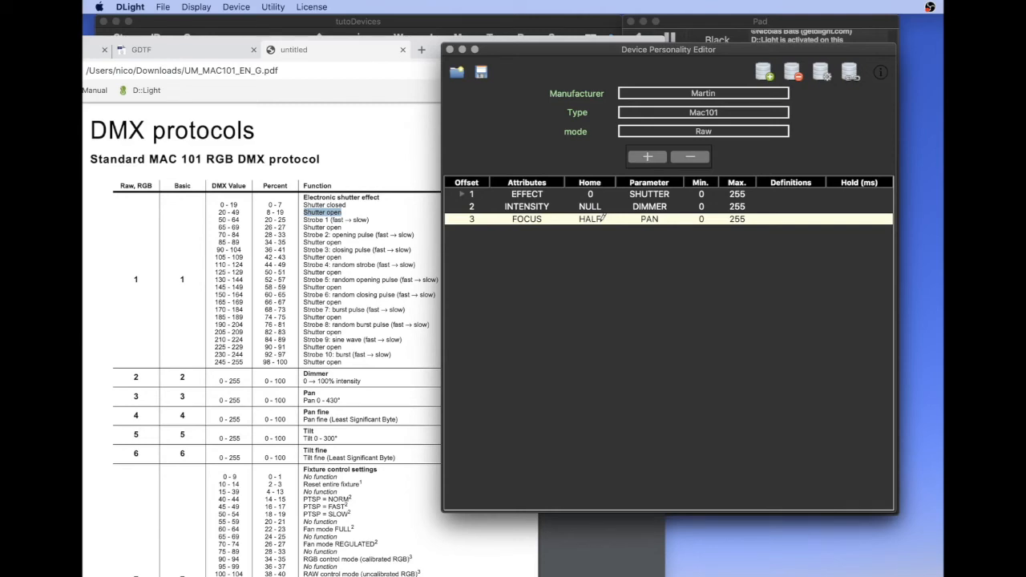
Expand the offset 1 shutter channel's definitions and set its home value to 20
left_click(463, 195)
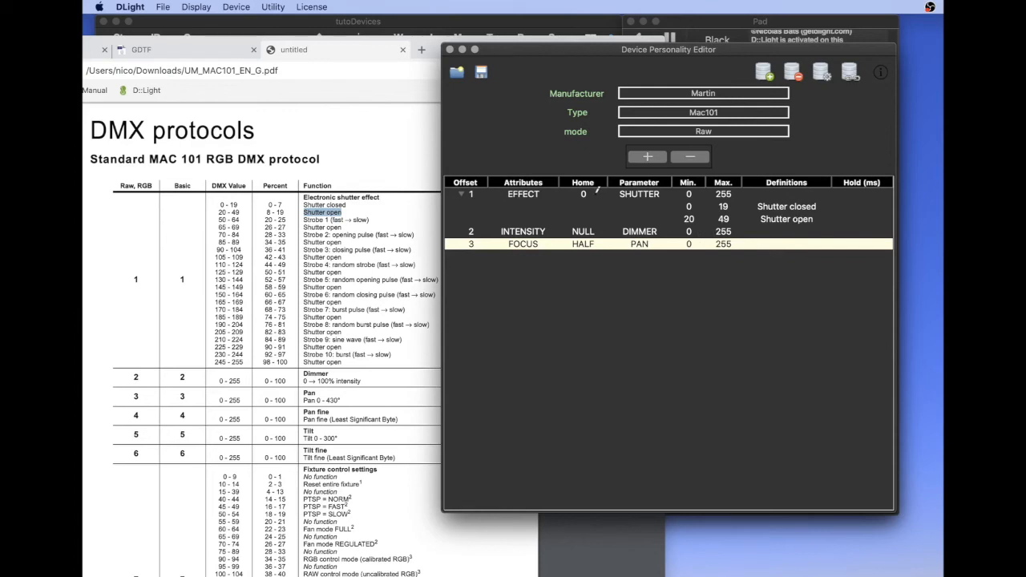
double_click(595, 194)
key("BackSpace")
type("20")
key("Return")
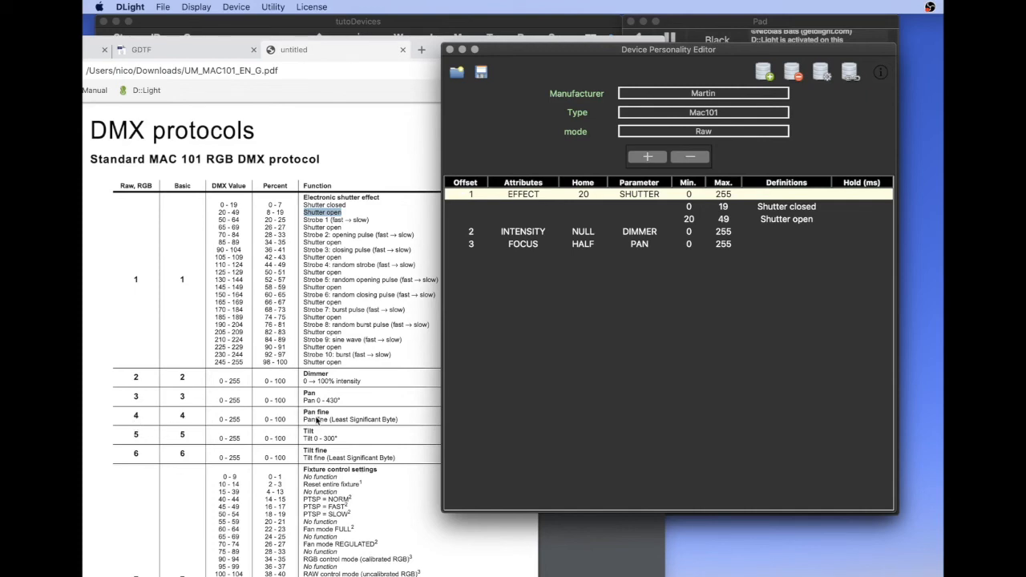
Add a channel at offset 4 with attribute FINE and set its parameter to 3, the offset of the pan channel
left_click(763, 74)
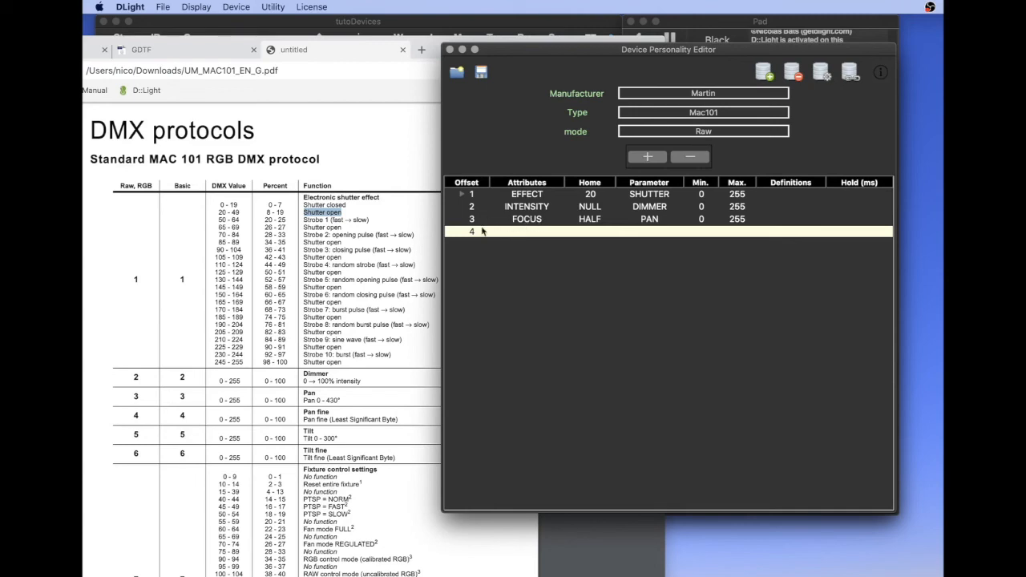
double_click(528, 232)
left_click(556, 236)
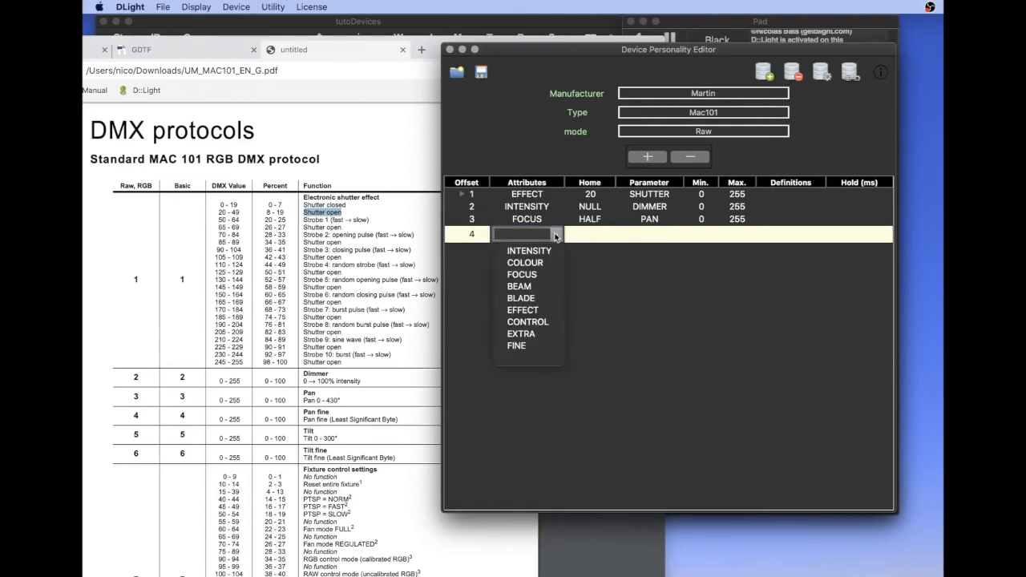
left_click(517, 346)
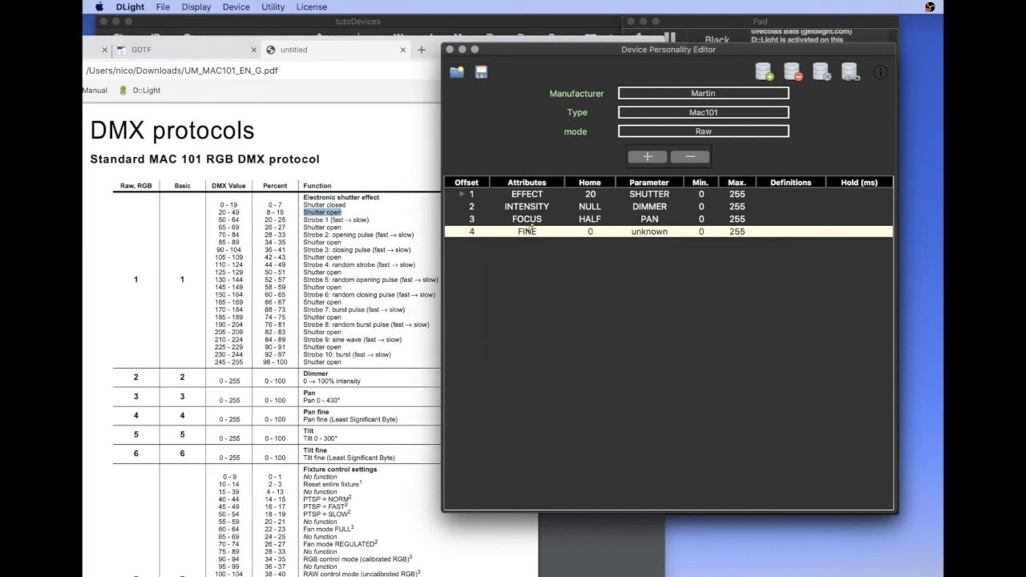
left_click(674, 233)
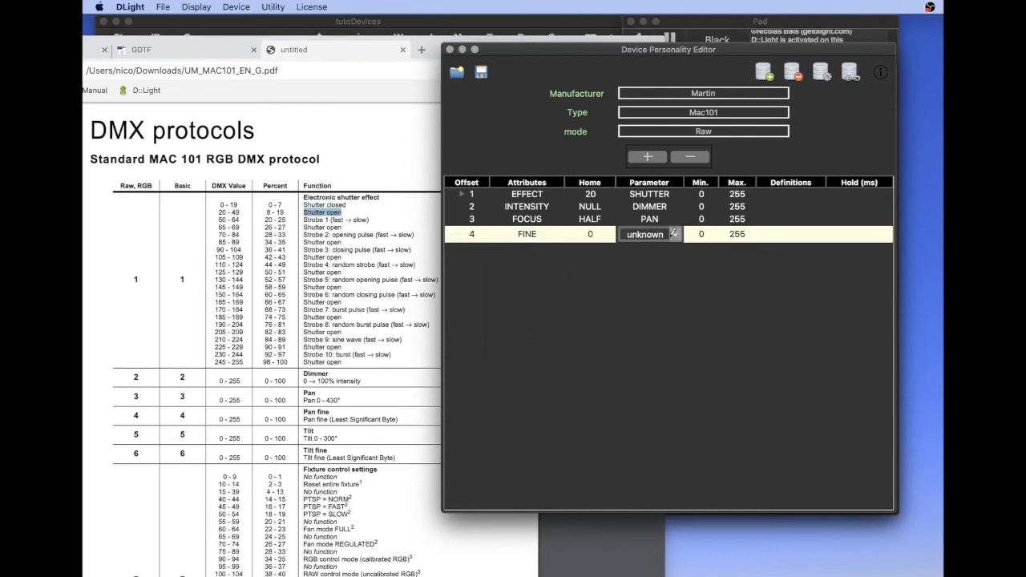
left_click(676, 234)
left_click(645, 278)
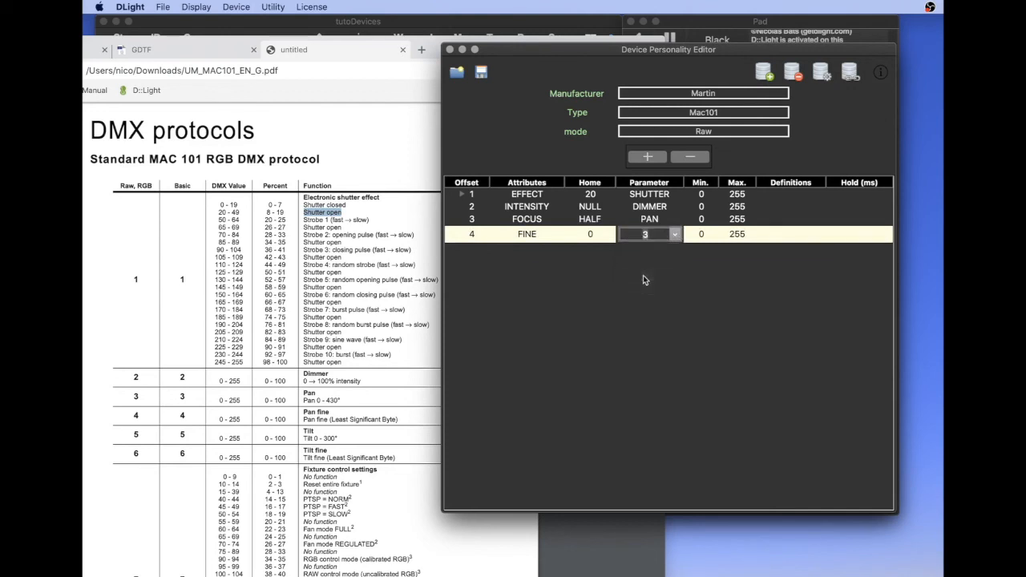
left_click(547, 246)
left_click(654, 236)
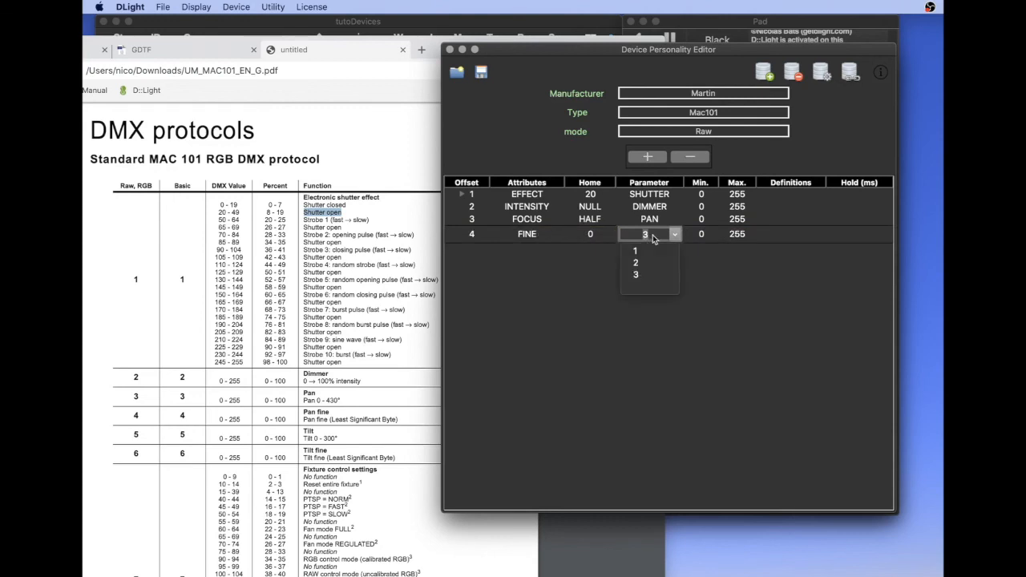
left_click(654, 276)
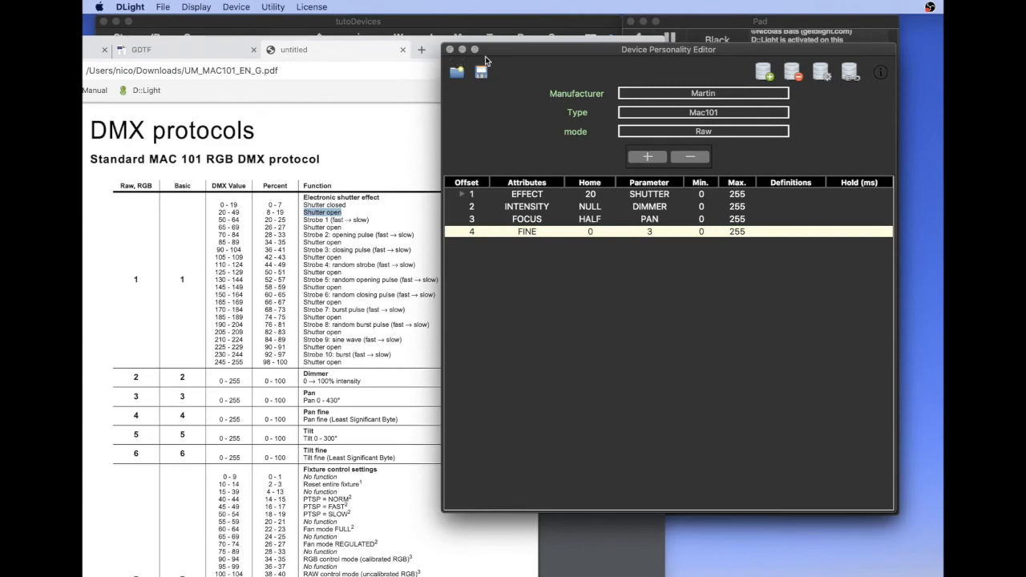
Hide the Brave browser and close the Device Personality Editor
left_click(432, 40)
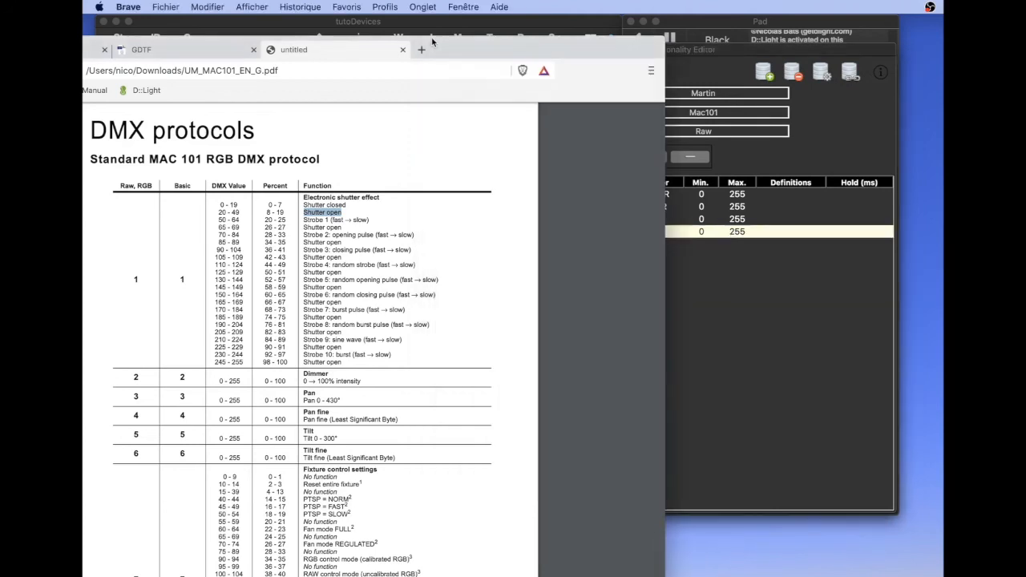
key("super+h")
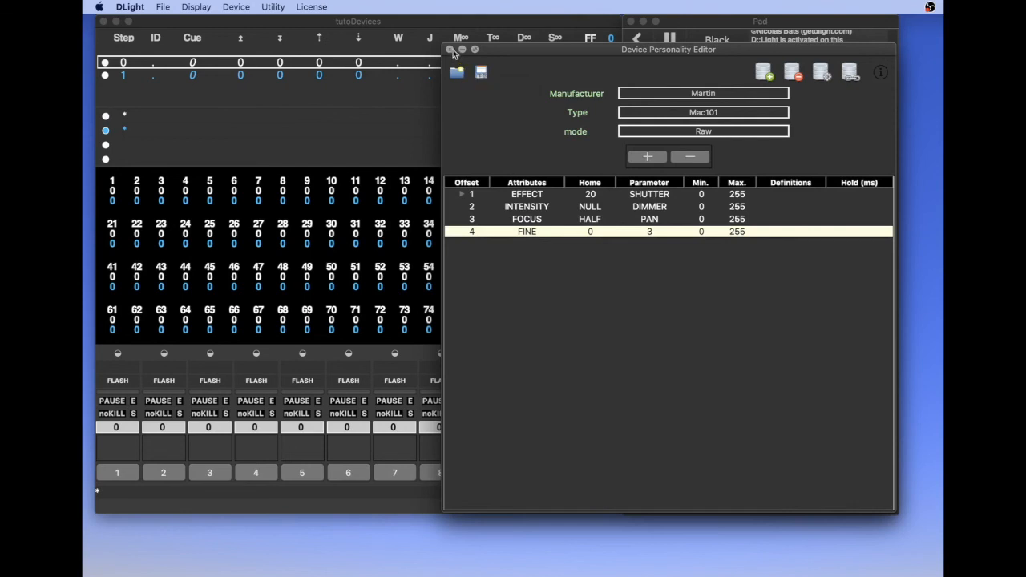
left_click(451, 50)
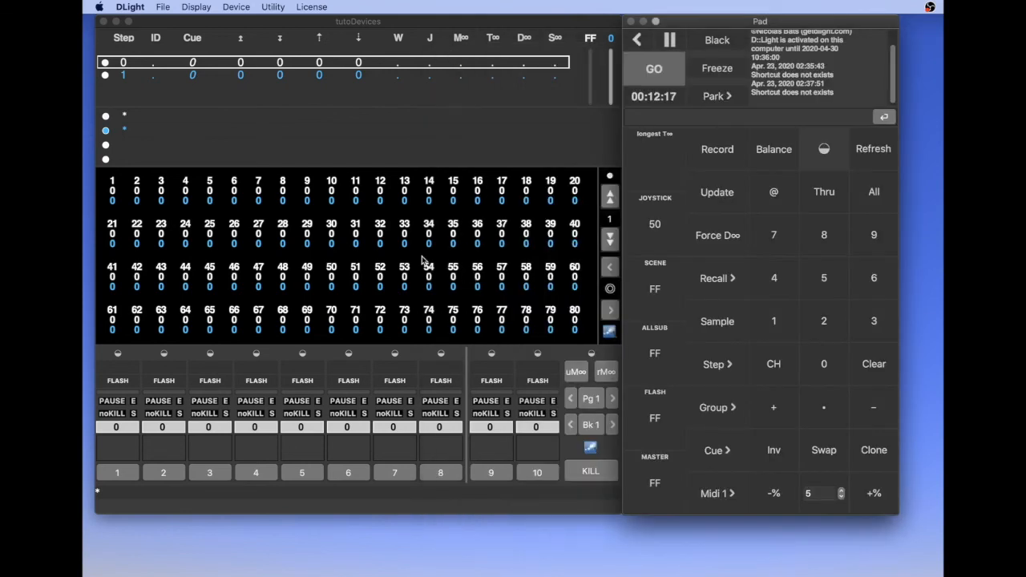
Open the Device Listing and load the Martin_Mac101 (mode RAW) personality into it
left_click(239, 7)
left_click(255, 41)
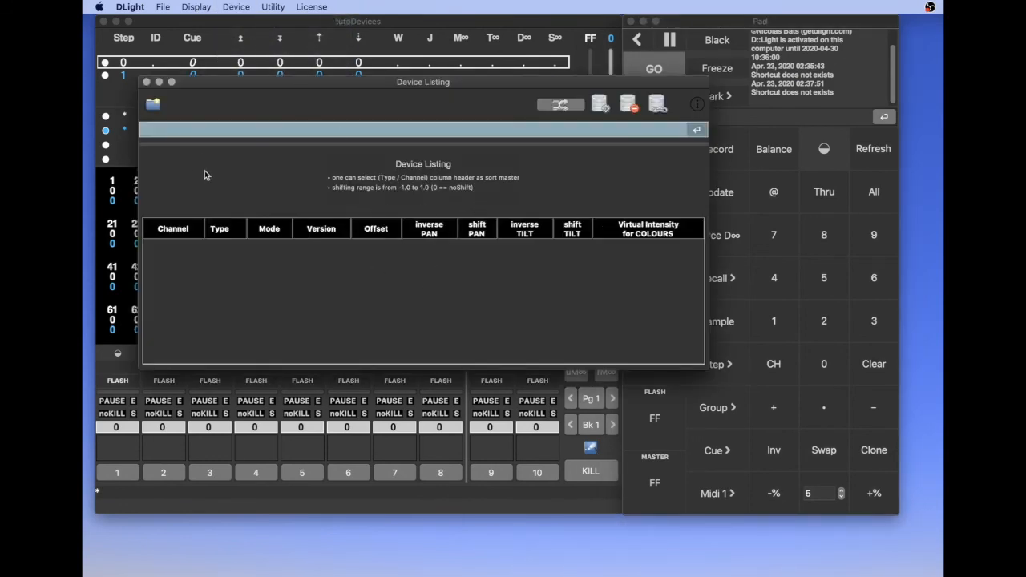
left_click(155, 106)
double_click(506, 166)
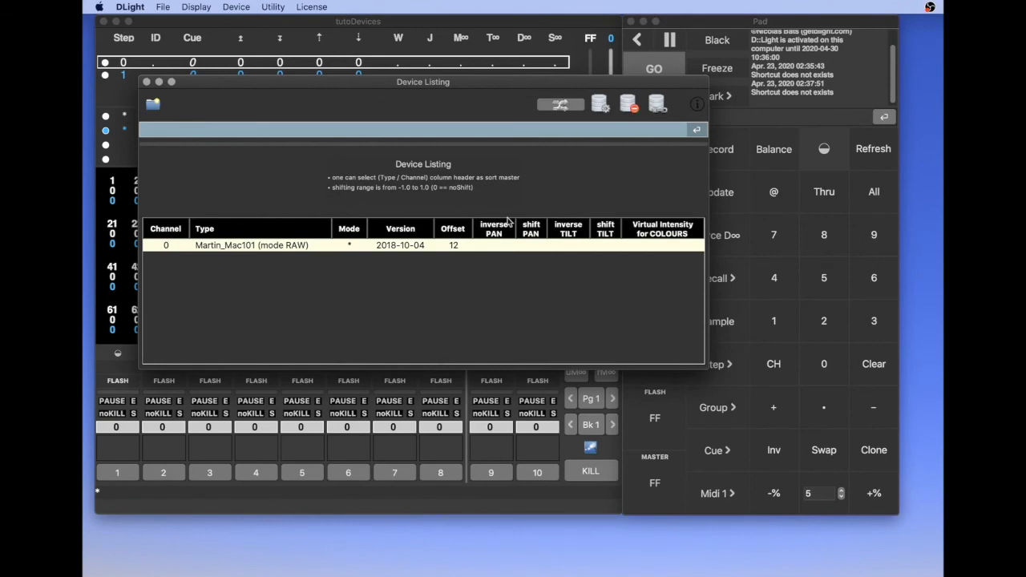
Assign the Martin_Mac101 (mode RAW) device to channel 1
left_click(168, 246)
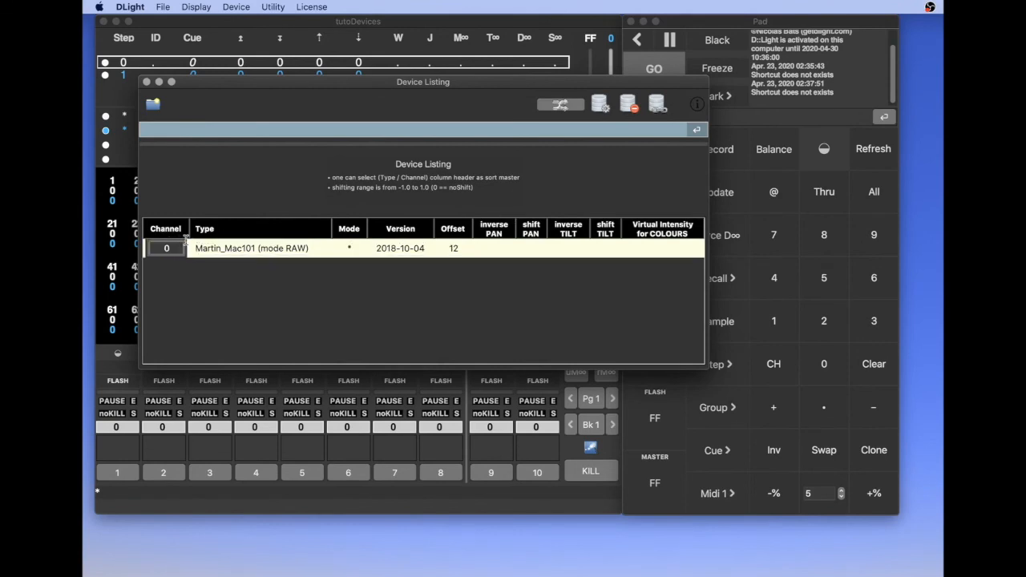
key("BackSpace")
key("Return")
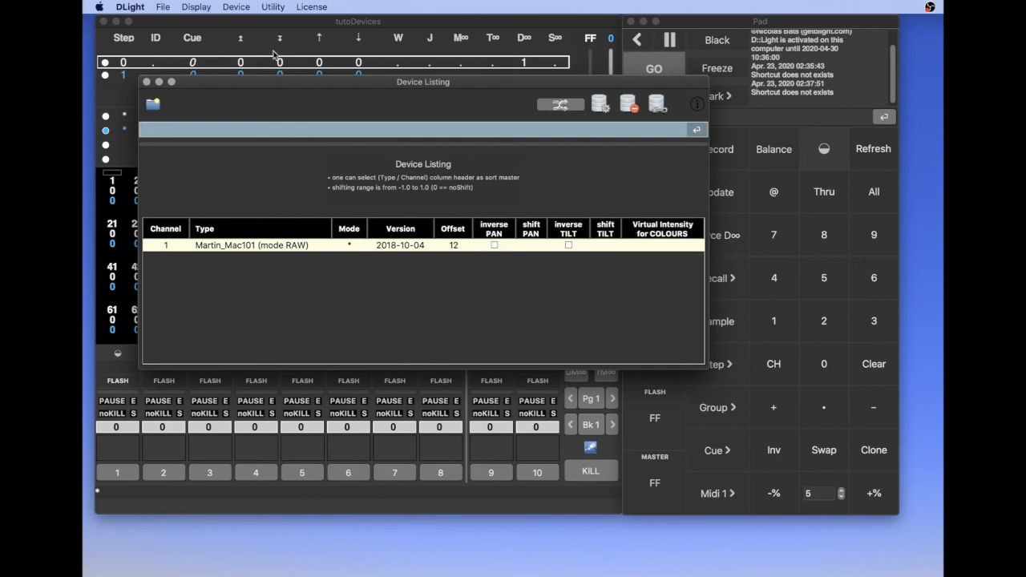
Open the listed Martin_Mac101 (mode RAW) device's personality in the Device Personality Editor to examine its channels
left_click_drag(255, 84, 321, 85)
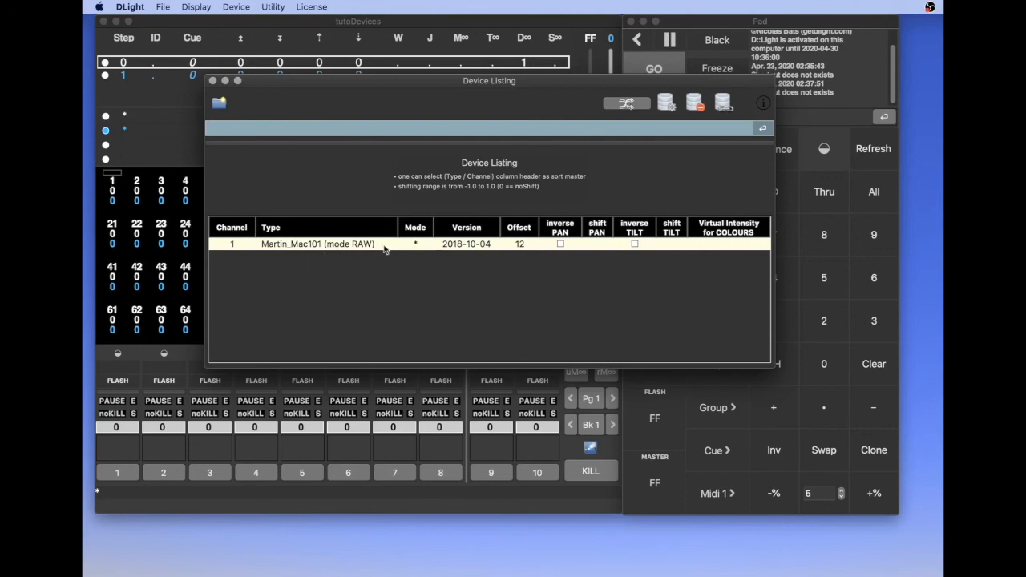
left_click(667, 103)
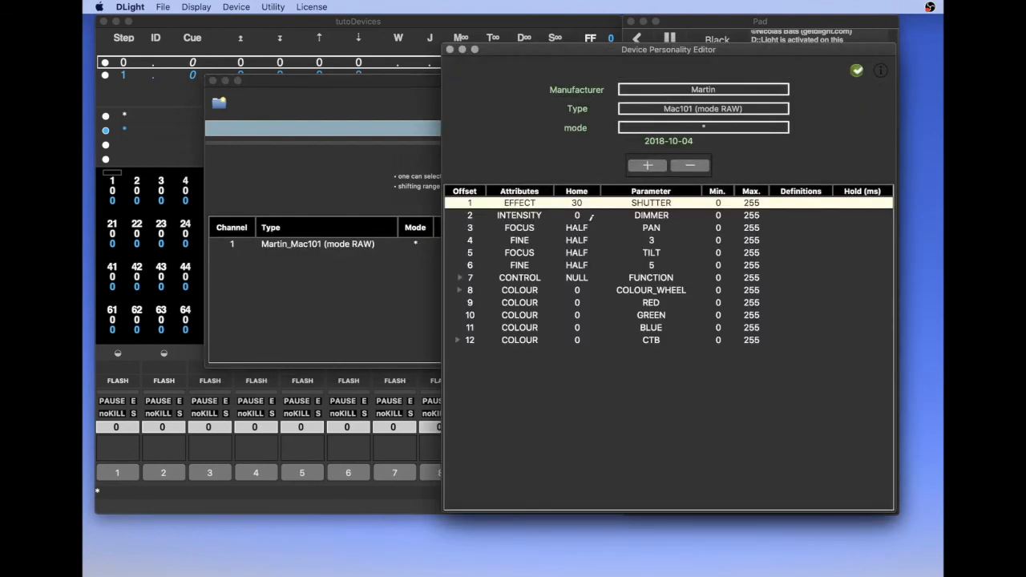